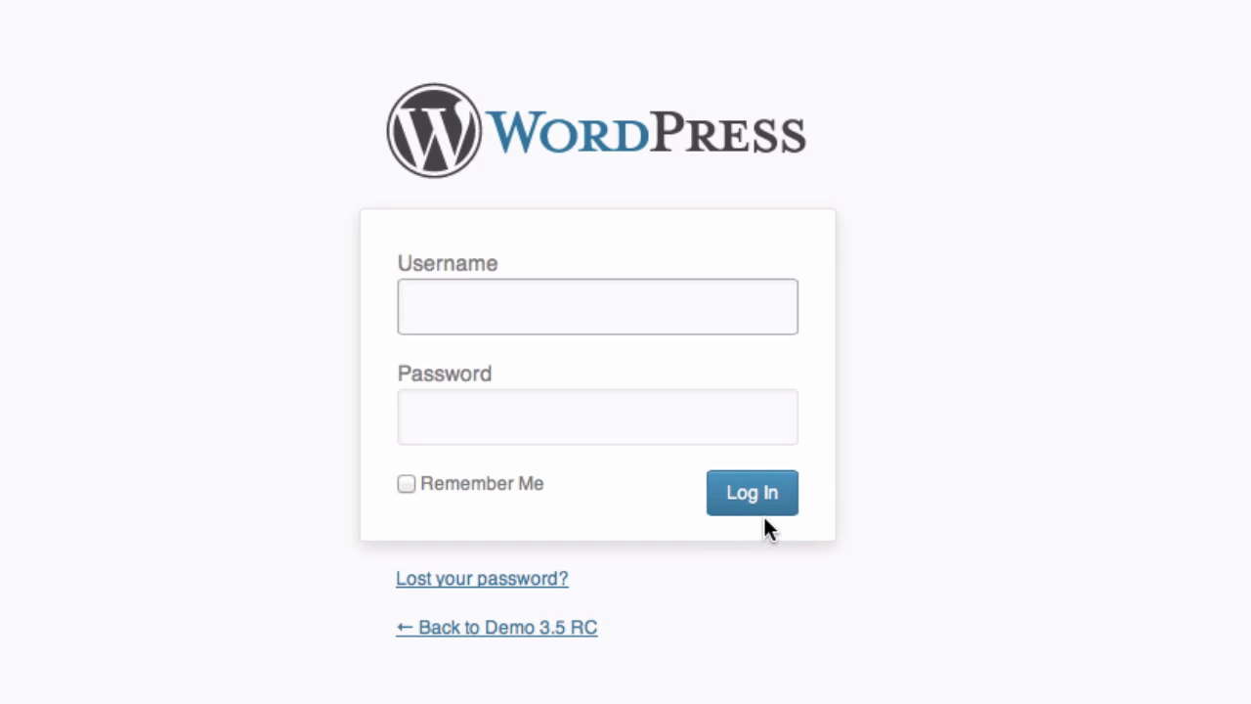
Step: Log in to the demo site's WordPress admin with the admin username and its password
type("admin")
key("Tab")
type("demo")
key("Return")
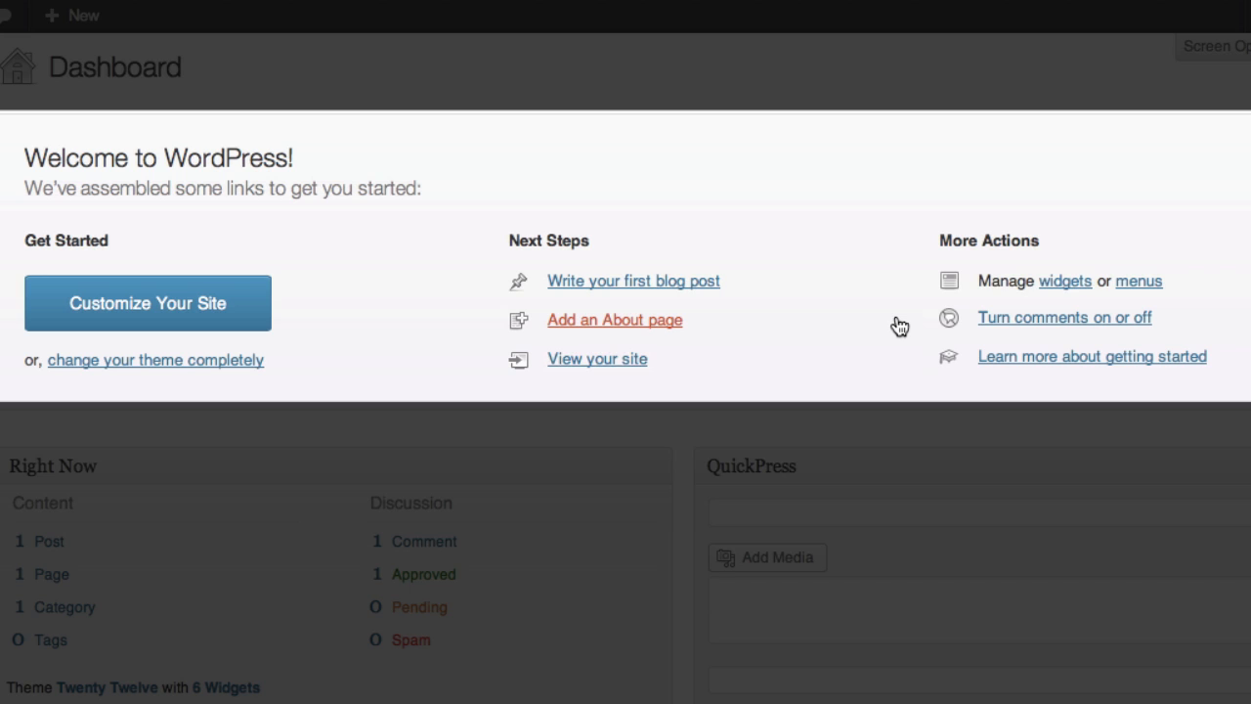
left_click(1005, 358)
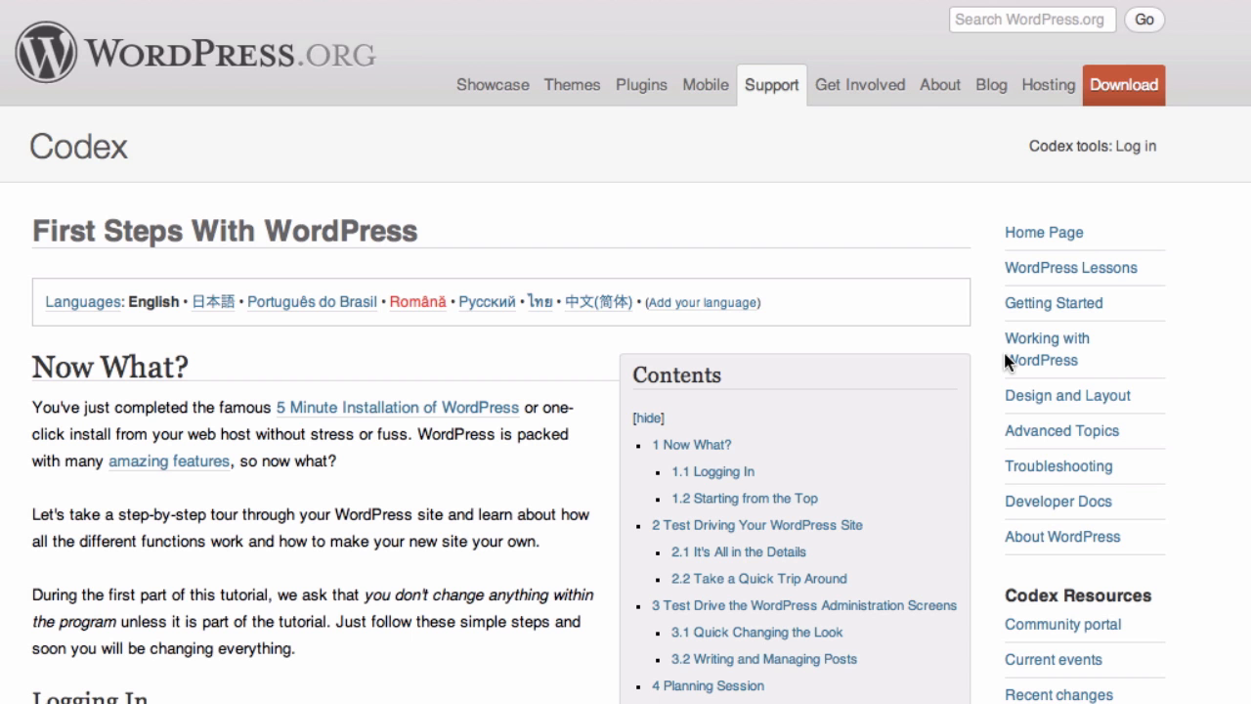
scroll(491, 528, "down", 15)
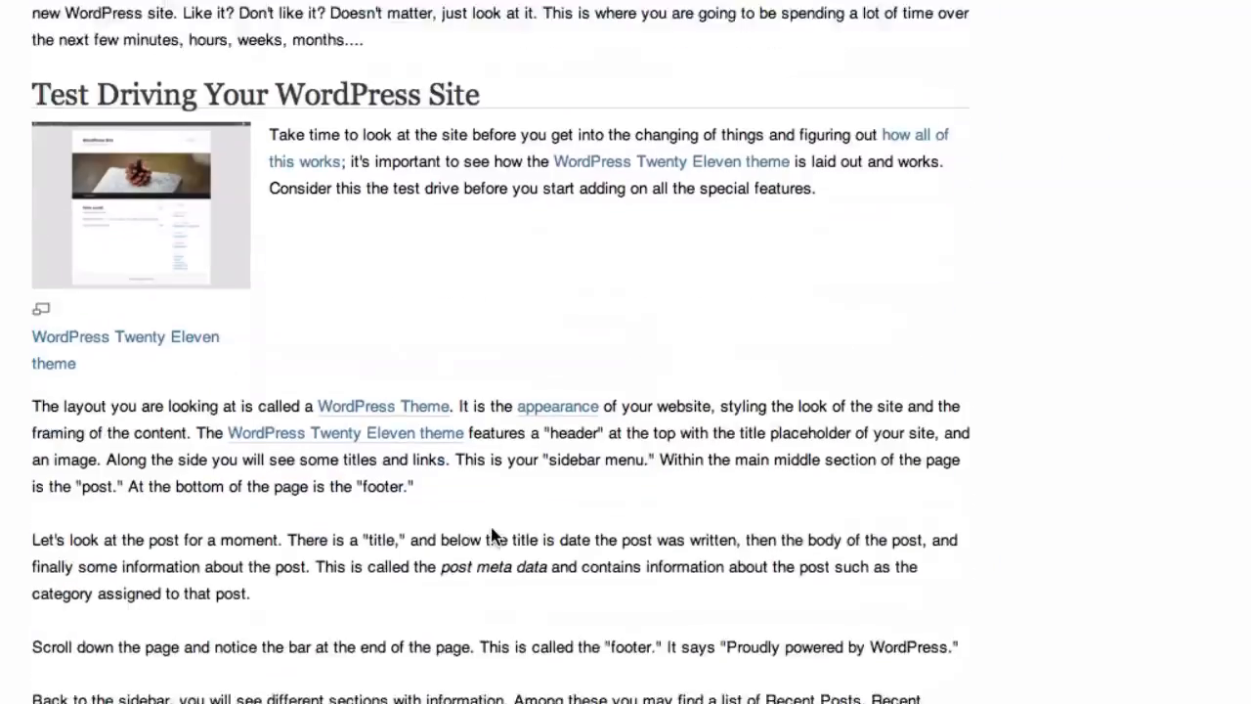
scroll(492, 528, "down", 12)
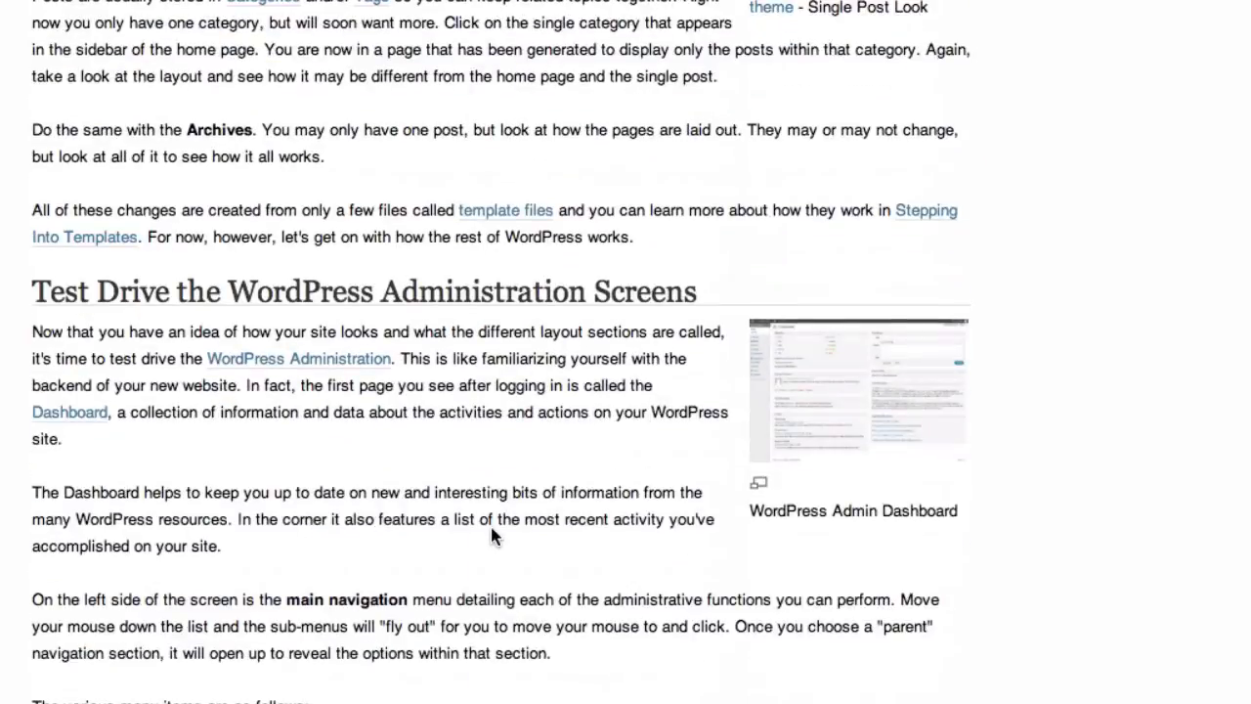
scroll(491, 536, "down", 5)
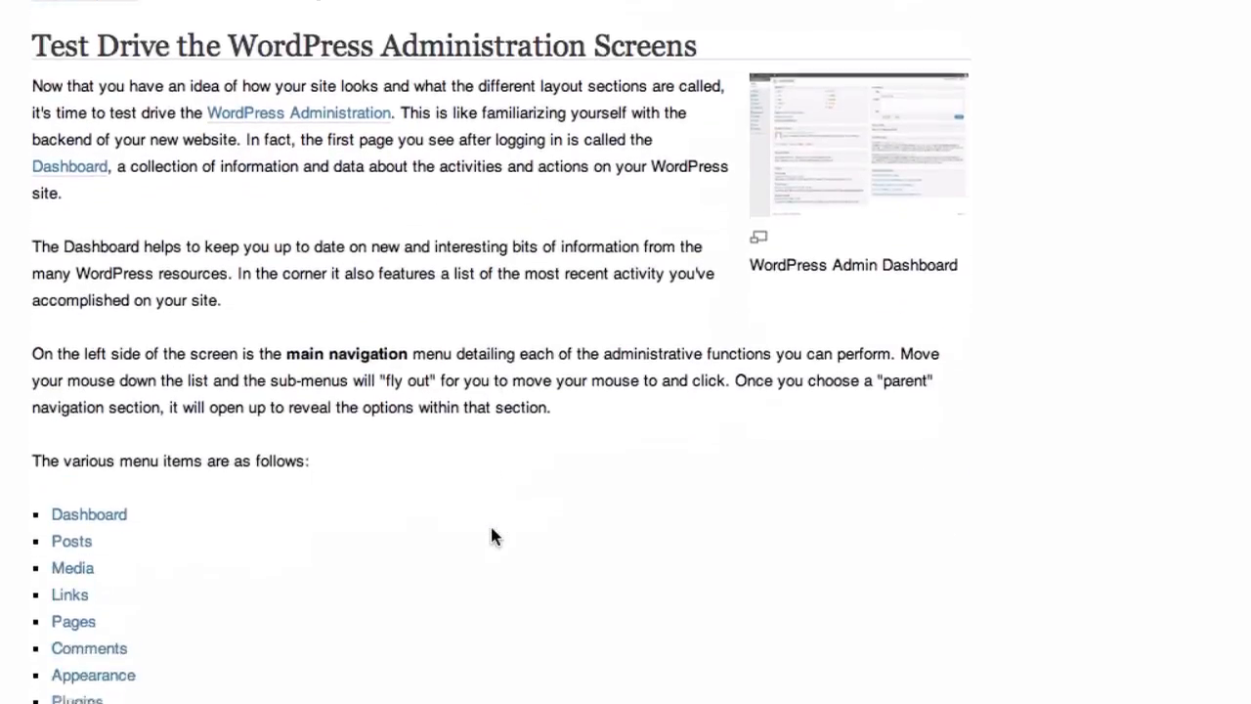
scroll(492, 536, "down", 5)
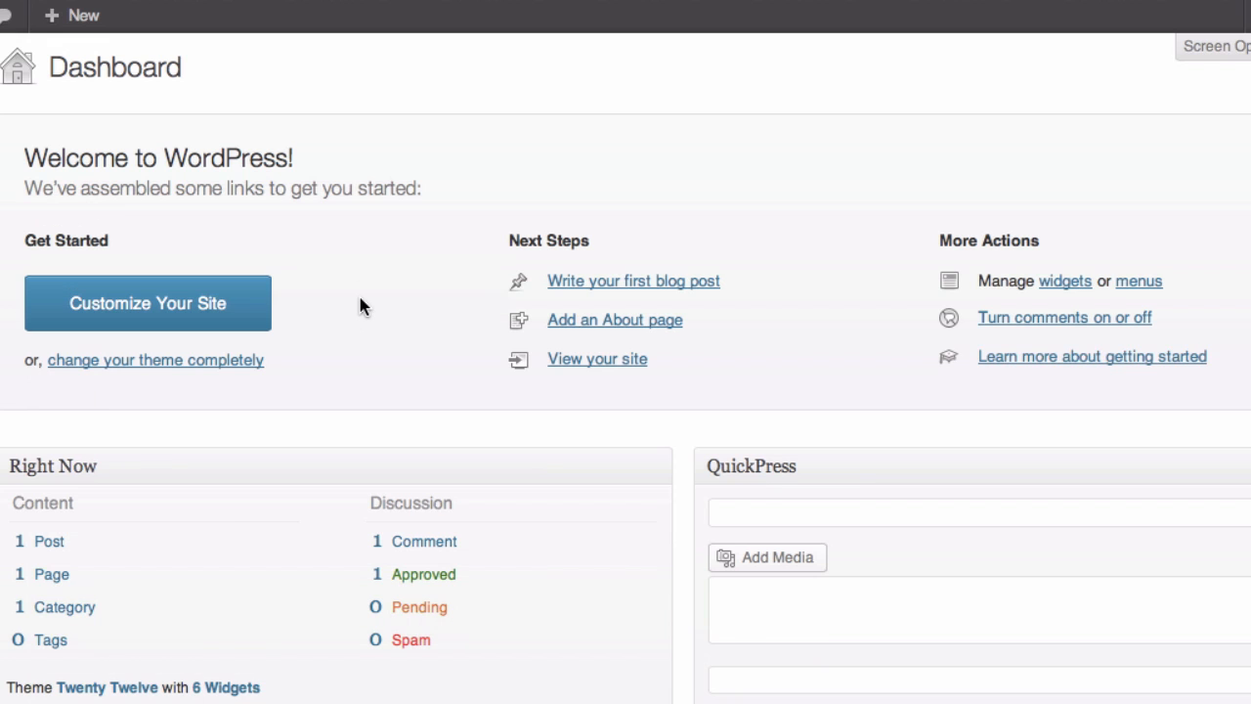
Step: Create a post titled 'Test Post', paste the lorem-ipsum paragraph as its body, and publish it
left_click(576, 282)
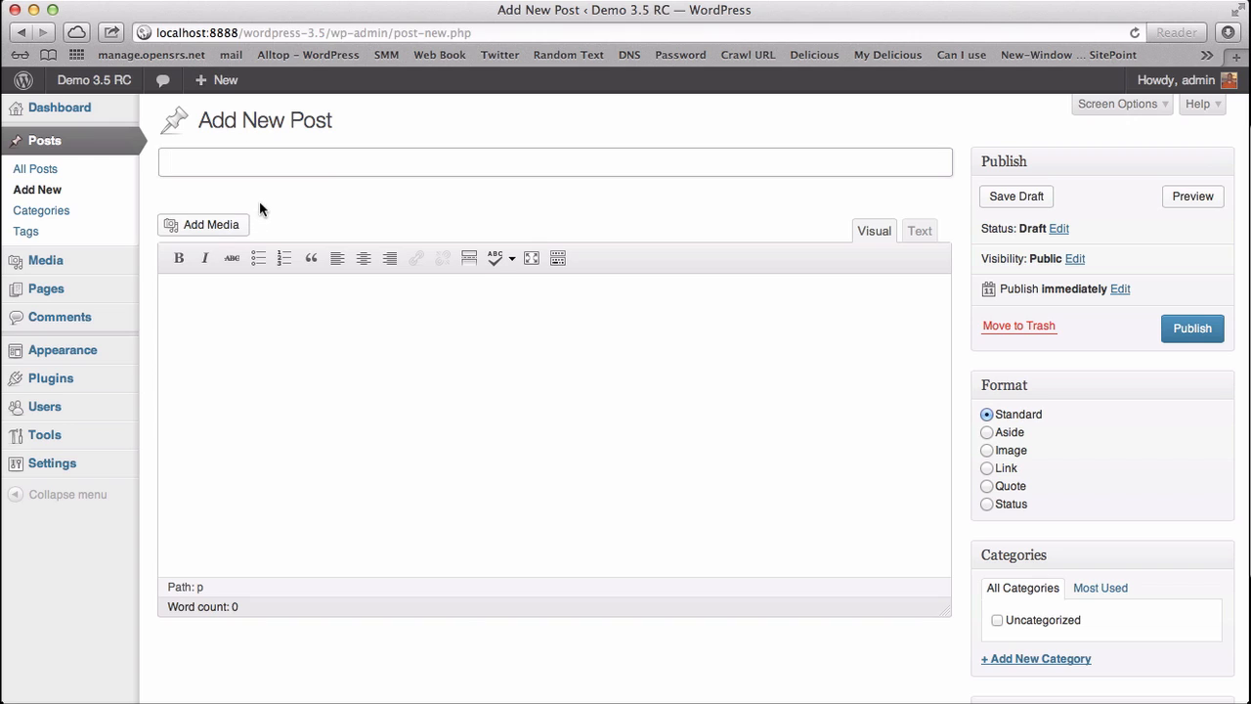
type("Test Post")
left_click(230, 299)
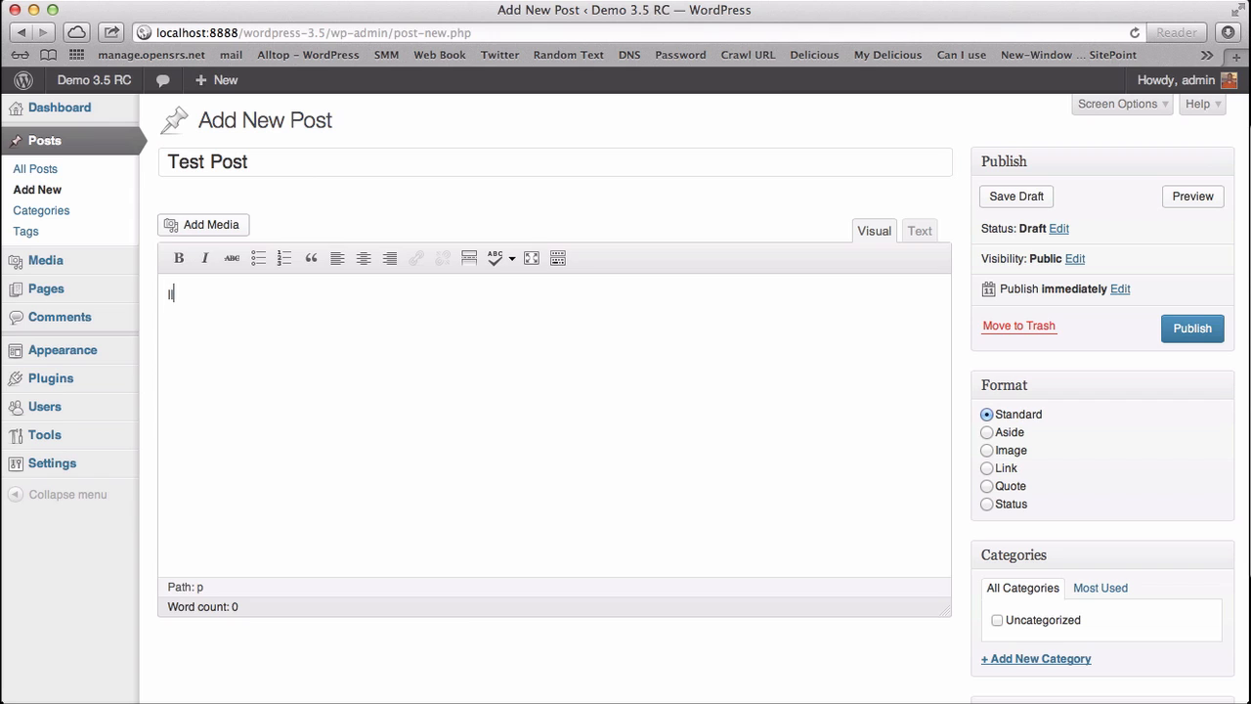
type("Fringilla quis iaculis sollicitudin etiam libero amet suscipit vel fames, iaculis sed lacinia fusce eu at risus purus justo morbi quisque leo etiam nibh massa semper dapibus donec, lacinia mauris aenean placerat integer ipsum etiam aenean proin, netus pharetra ultricies primis sem porttitor aliquam leo elit ligula ut habitasse id suspendisse gravida iaculis vitae tincidunt.")
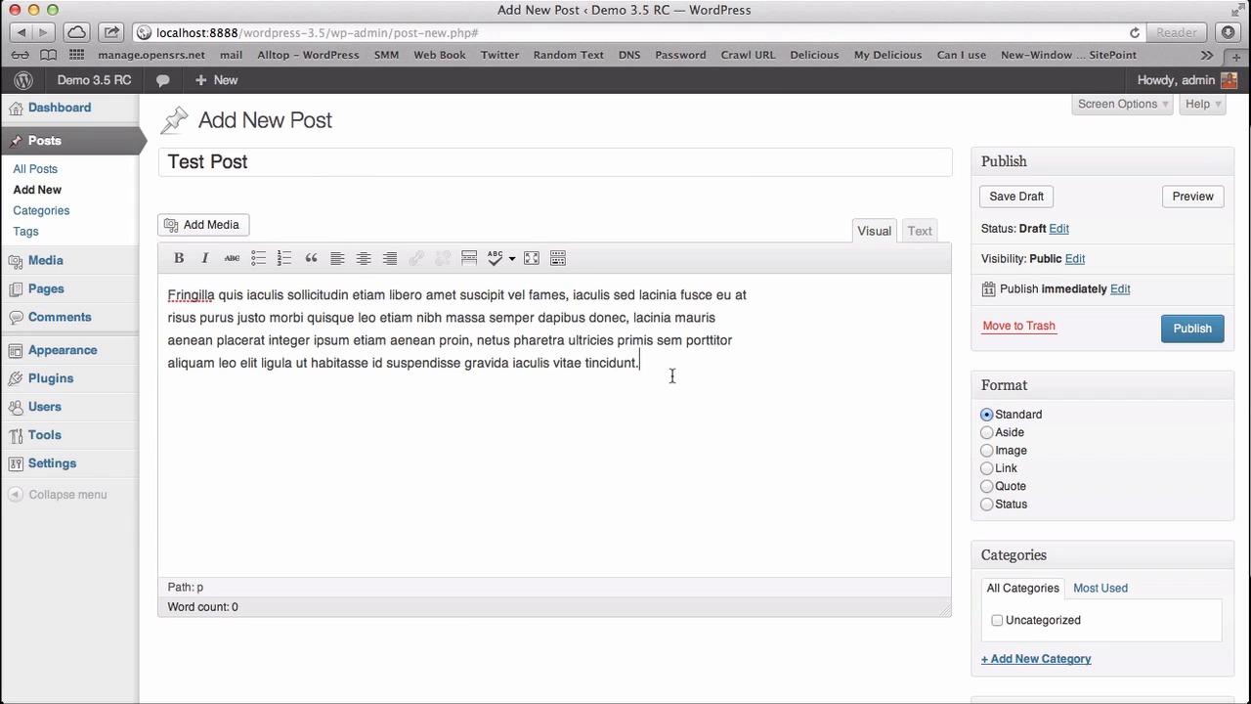
left_click(1193, 331)
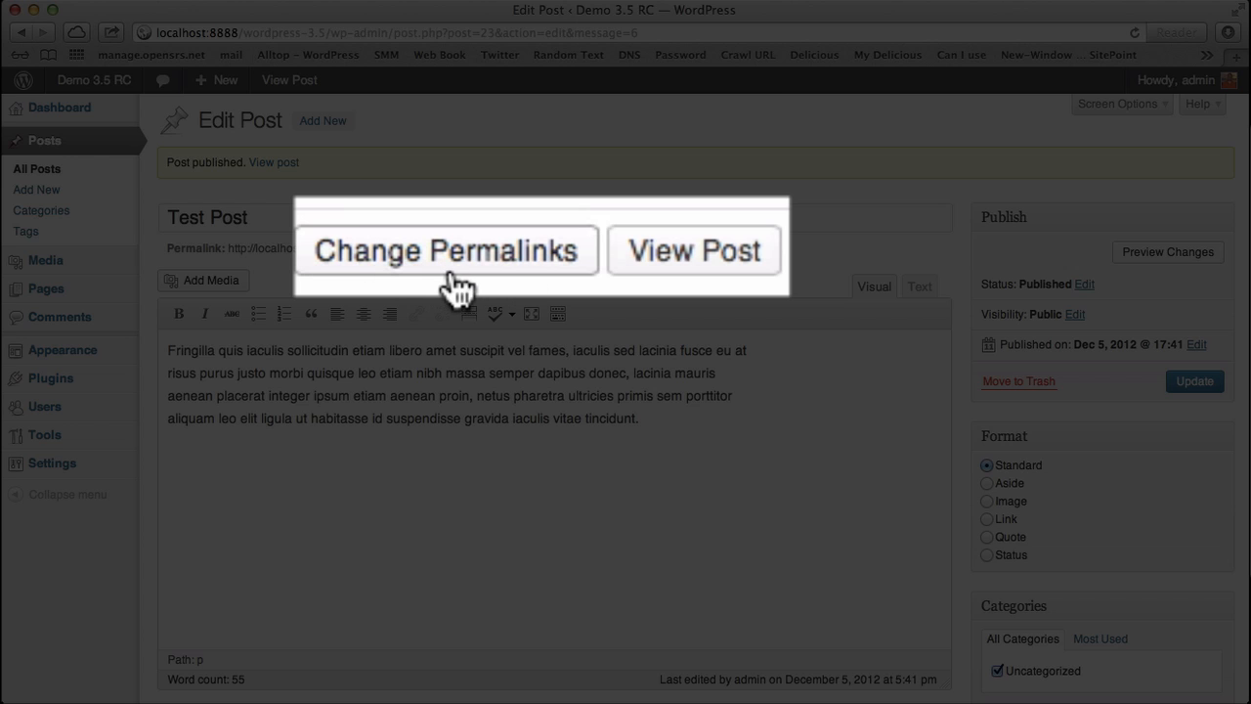
Step: View the newly published Test Post on the live site
left_click(597, 251)
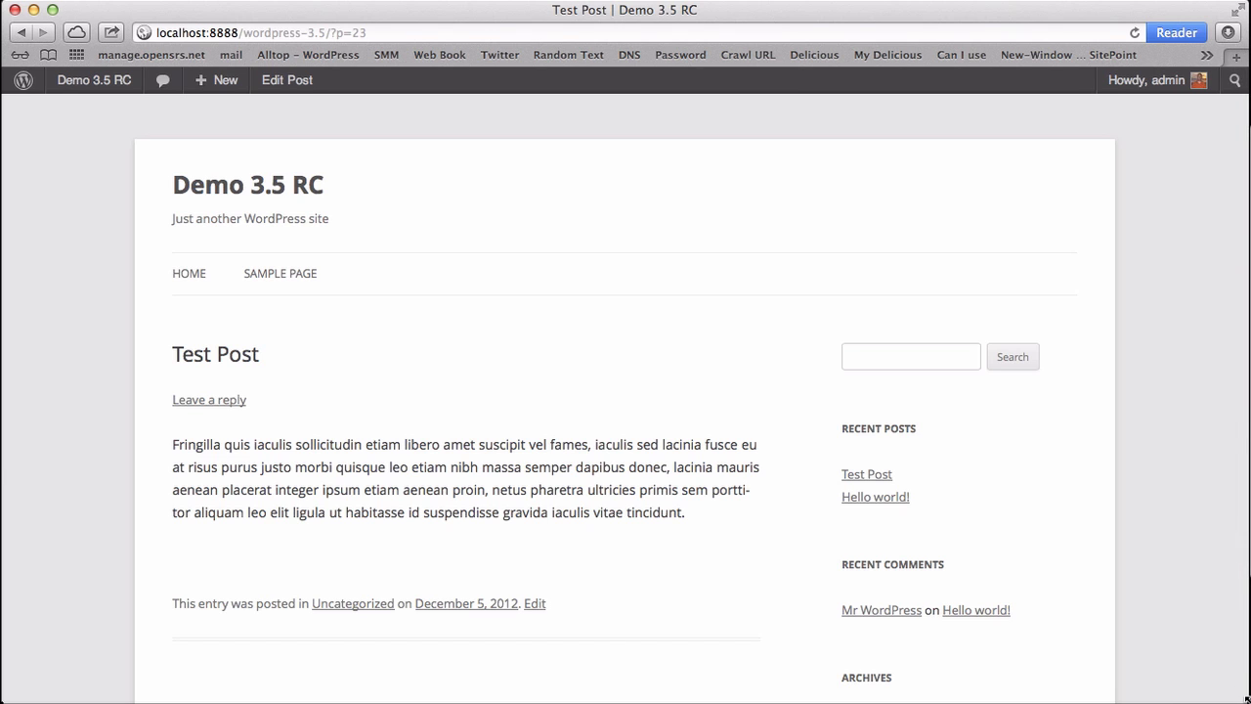
Step: Preview Test Post in a narrowed browser window, scroll through it, then restore full width
left_click_drag(1234, 699, 344, 700)
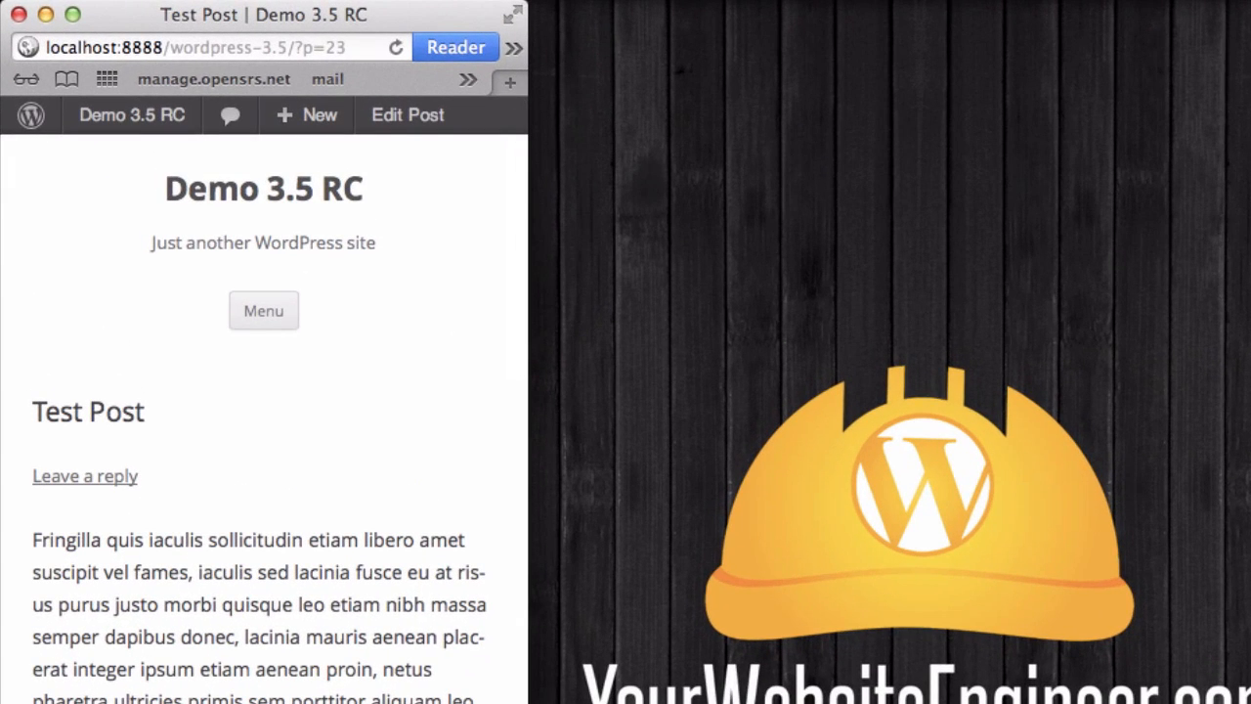
scroll(264, 420, "down", 10)
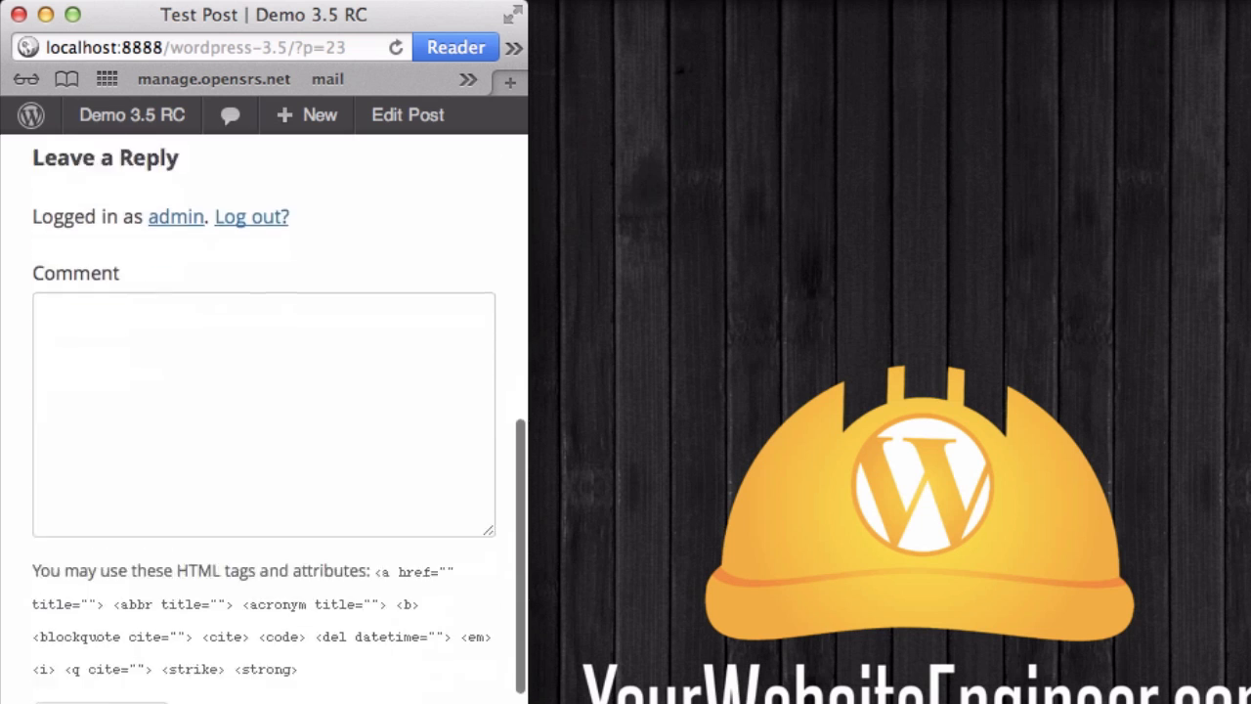
scroll(264, 420, "up", 9)
scroll(264, 420, "up", 2)
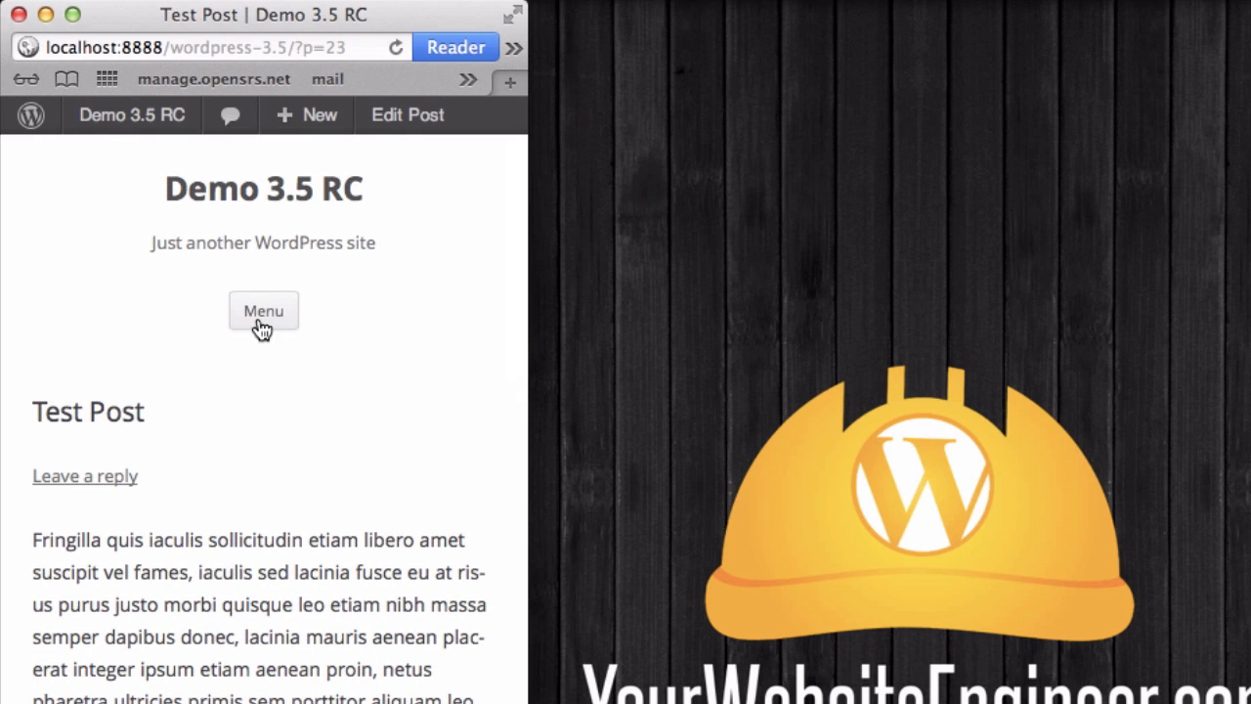
scroll(248, 636, "down", 3)
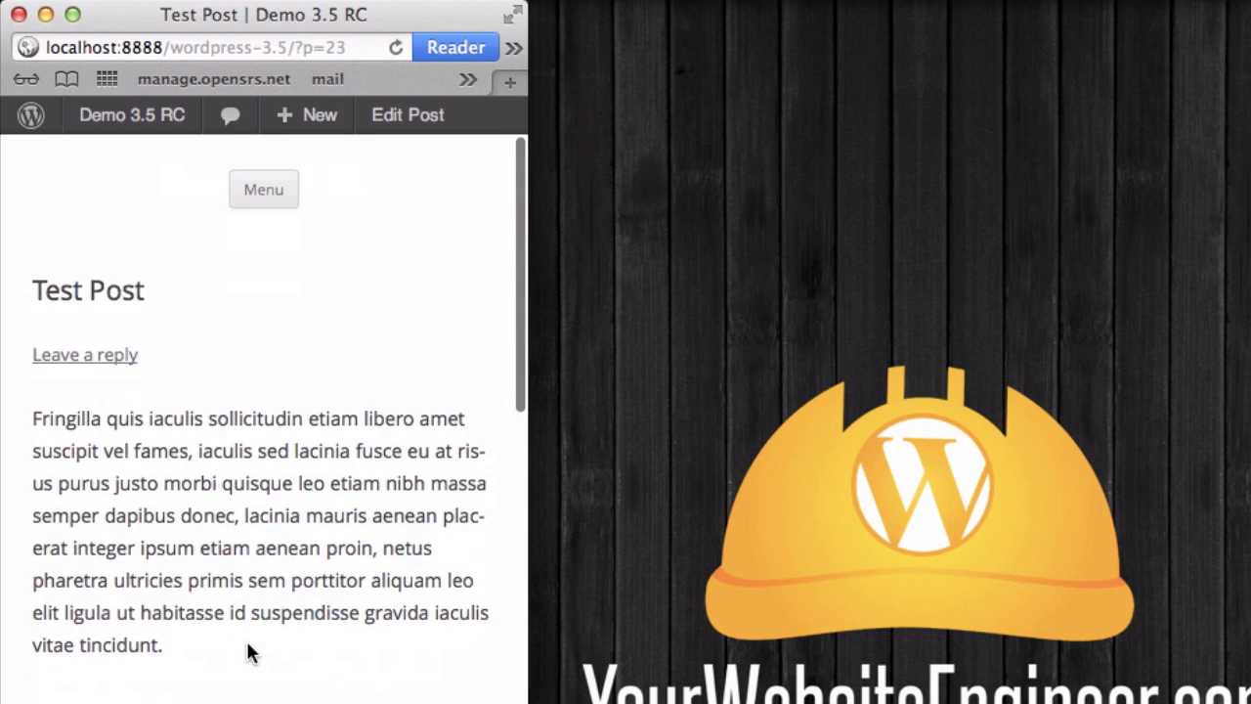
scroll(247, 647, "down", 10)
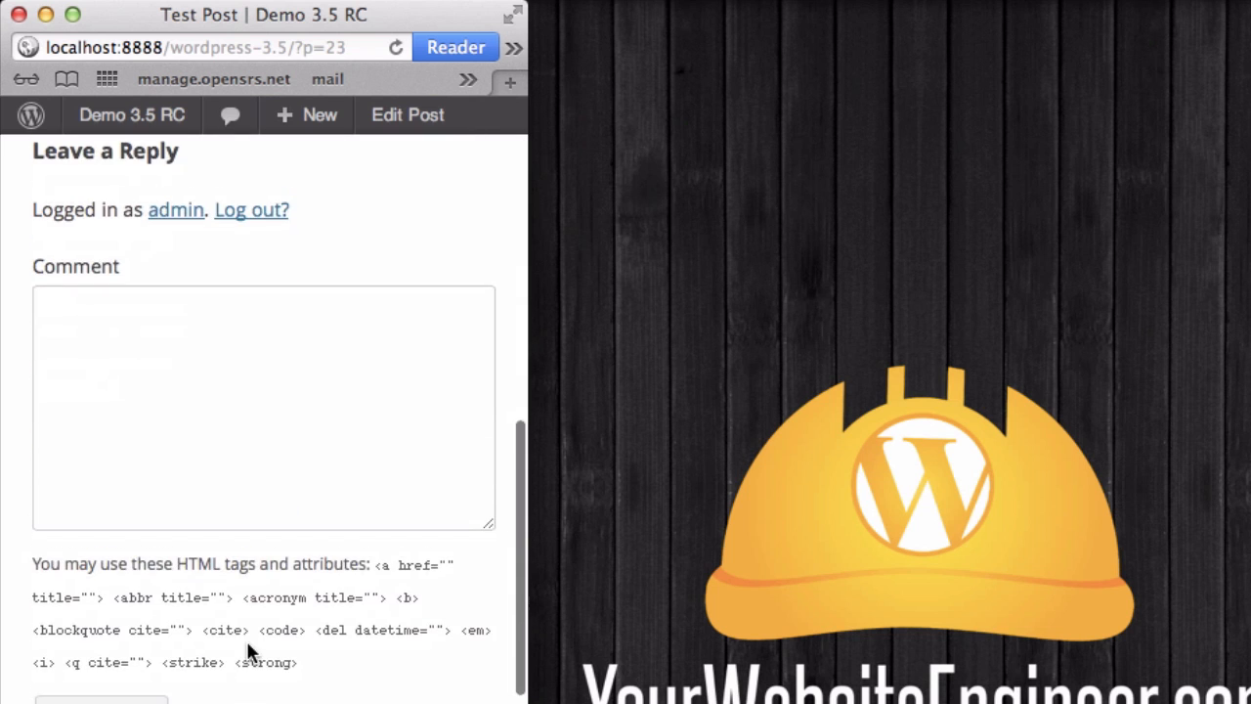
scroll(248, 645, "down", 6)
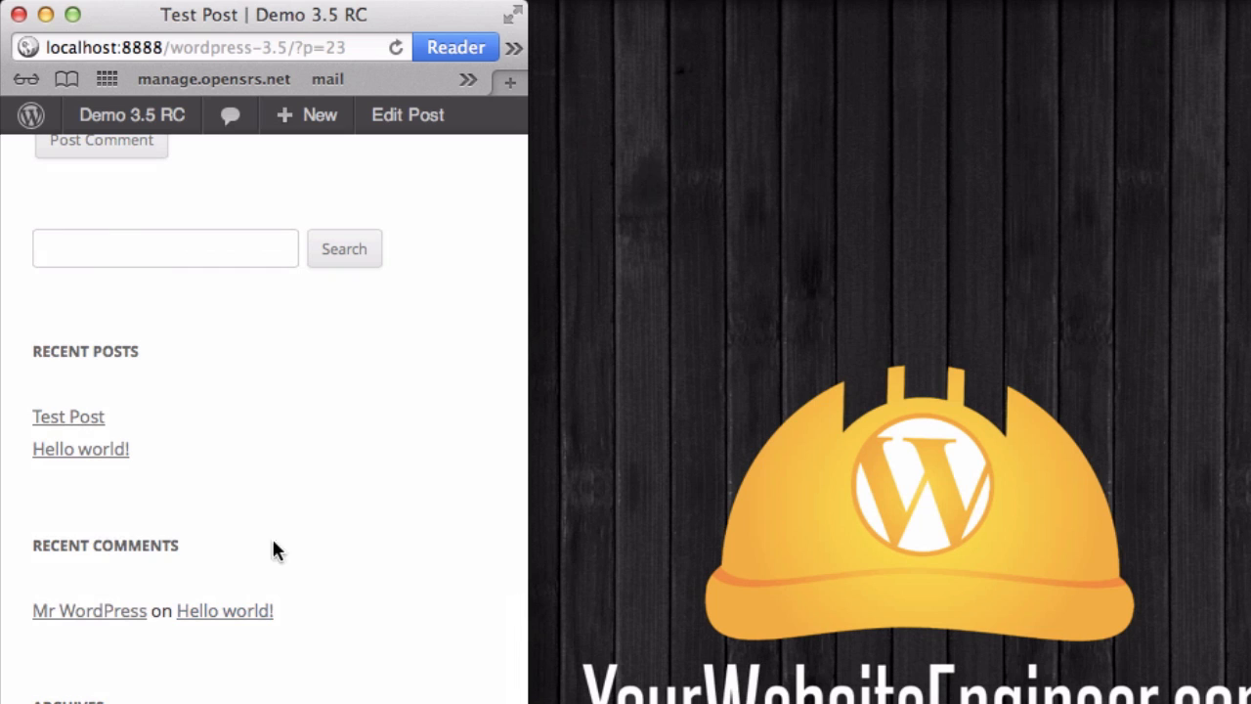
scroll(264, 411, "down", 5)
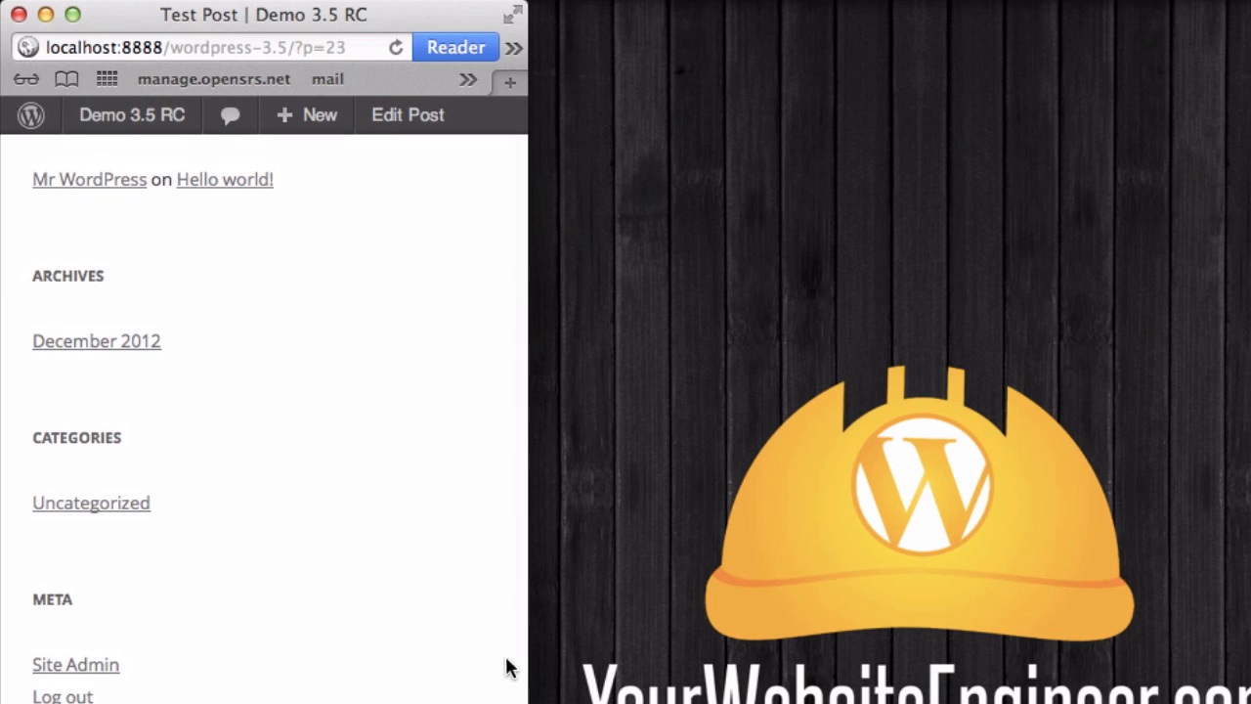
left_click_drag(527, 659, 1250, 655)
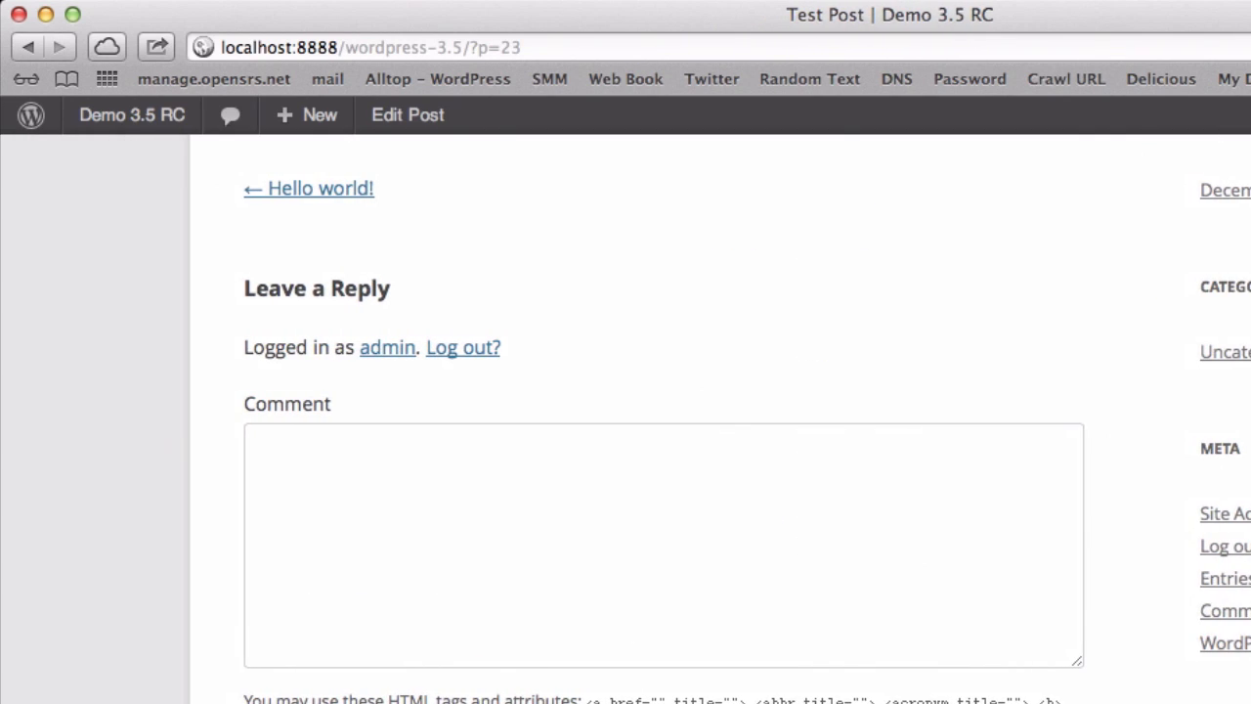
mouse_move(101, 86)
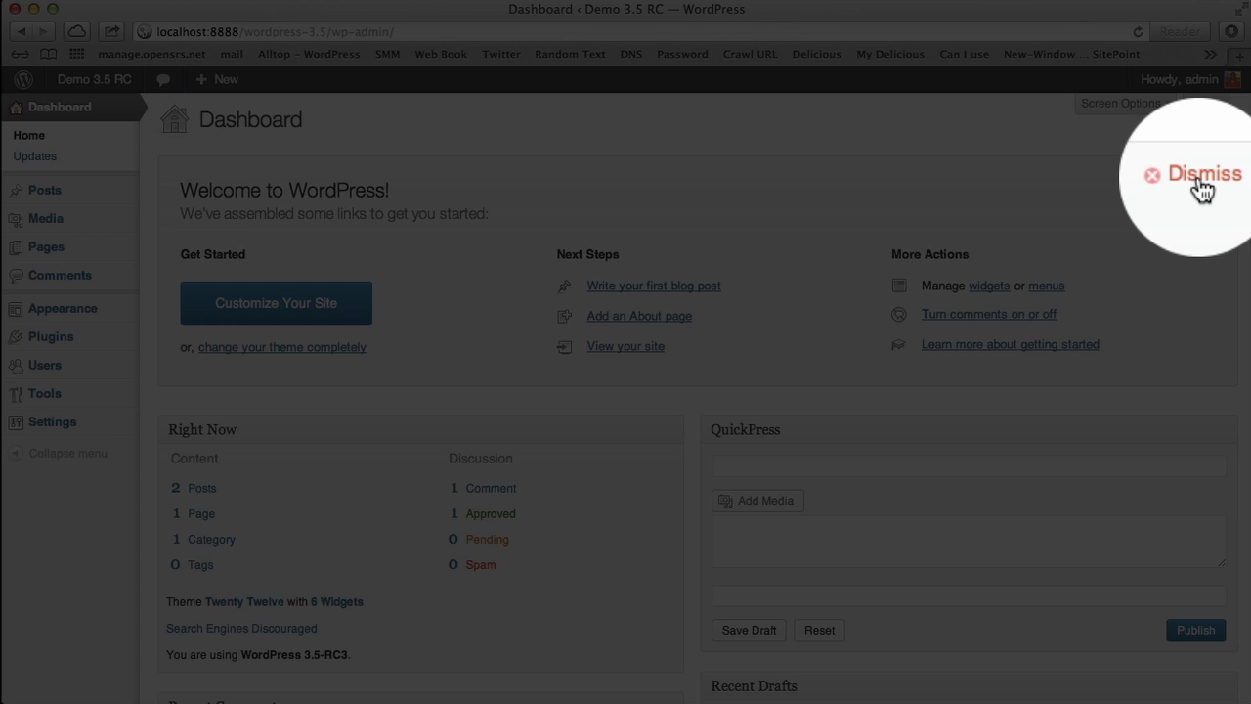
scroll(400, 429, "down", 8)
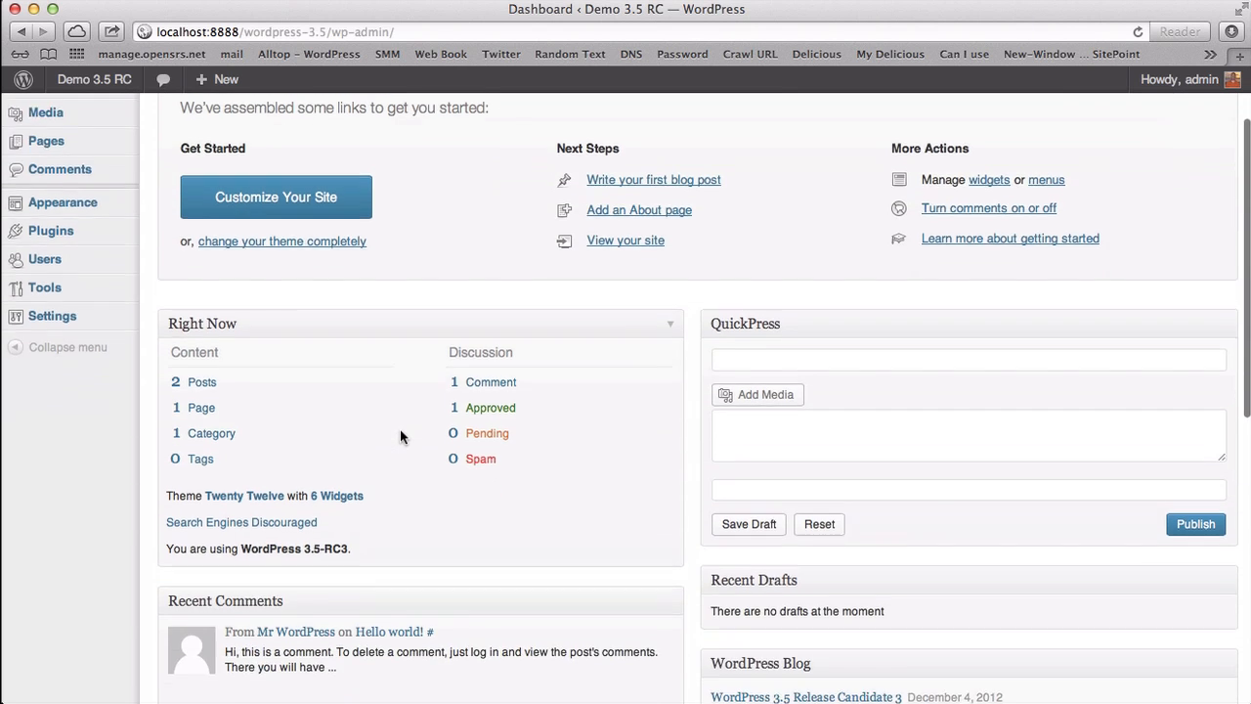
scroll(399, 429, "down", 5)
scroll(400, 430, "up", 15)
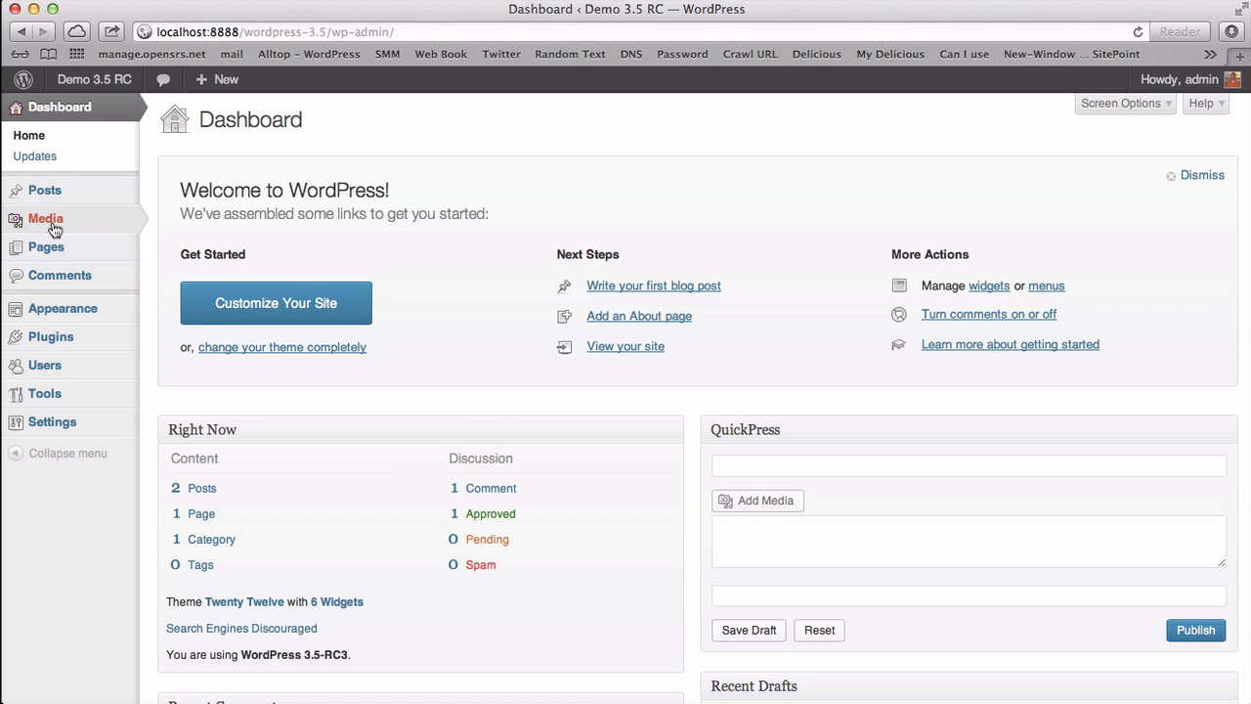
Step: Upload code_is_poetry___wordpress_by_siteconstruct-resize.jpg from Downloads to the Media Library, then edit Test Post
left_click(46, 223)
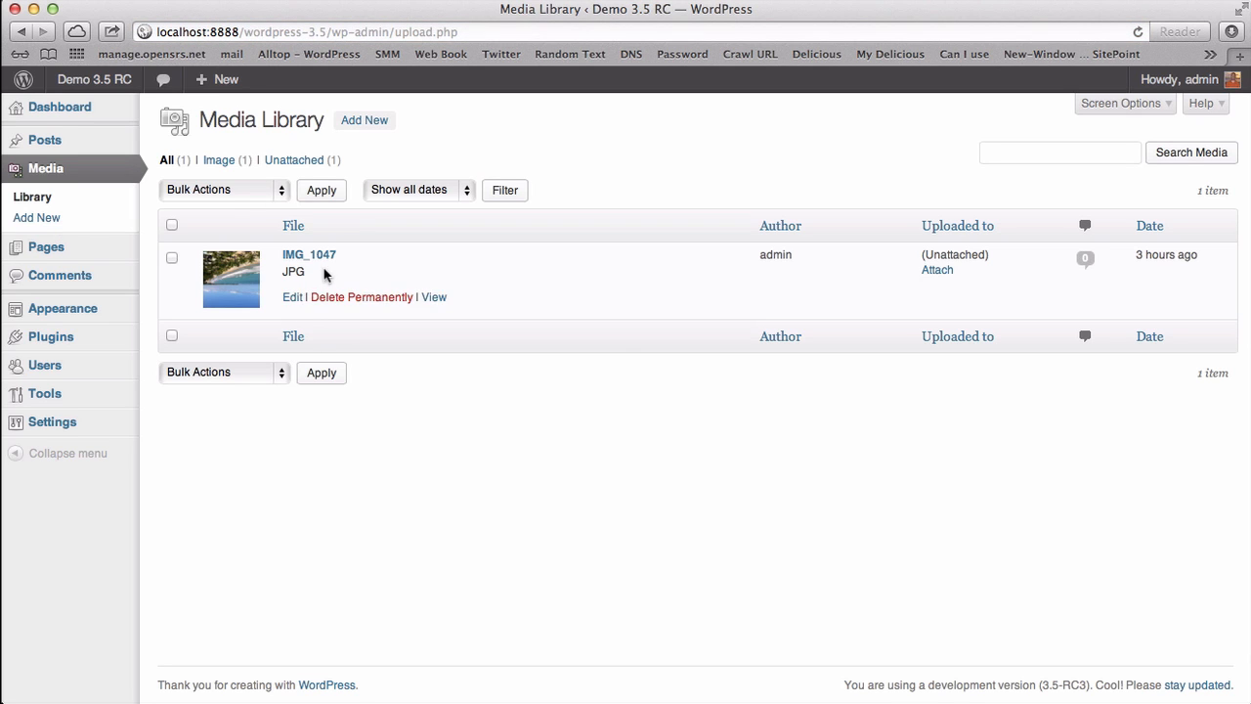
left_click(357, 125)
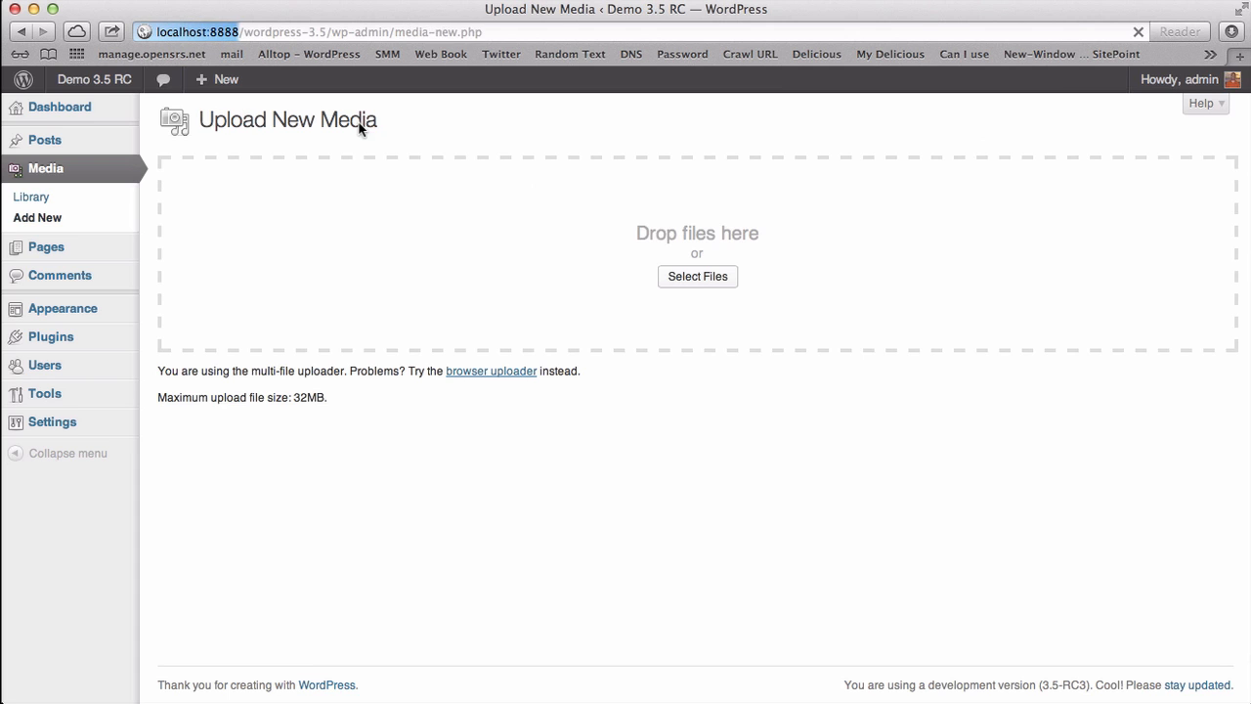
left_click(675, 272)
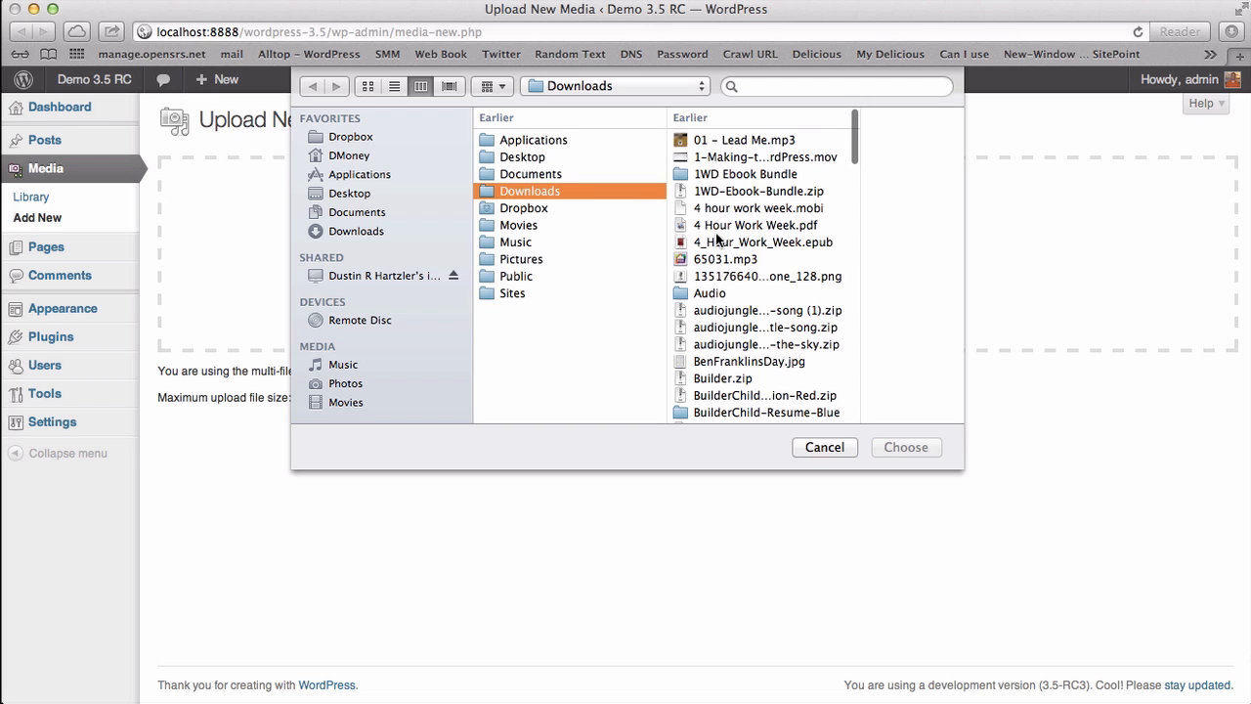
scroll(715, 274, "down", 5)
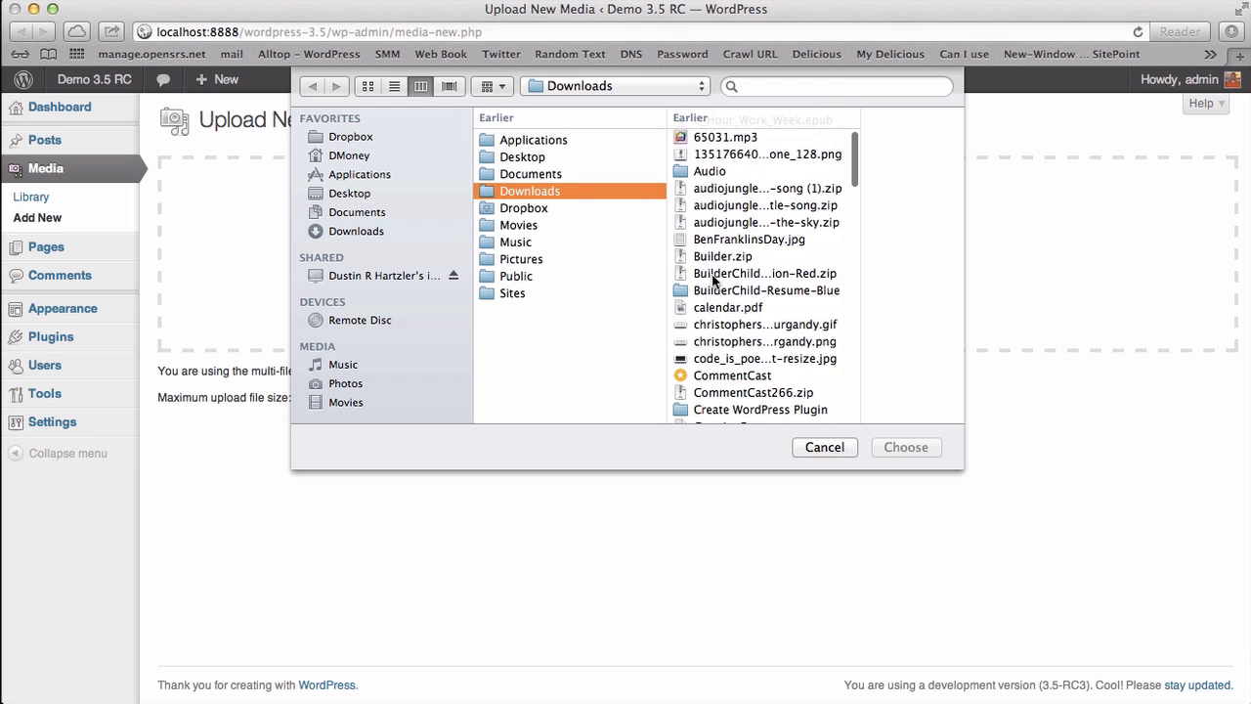
scroll(715, 281, "down", 2)
left_click(724, 309)
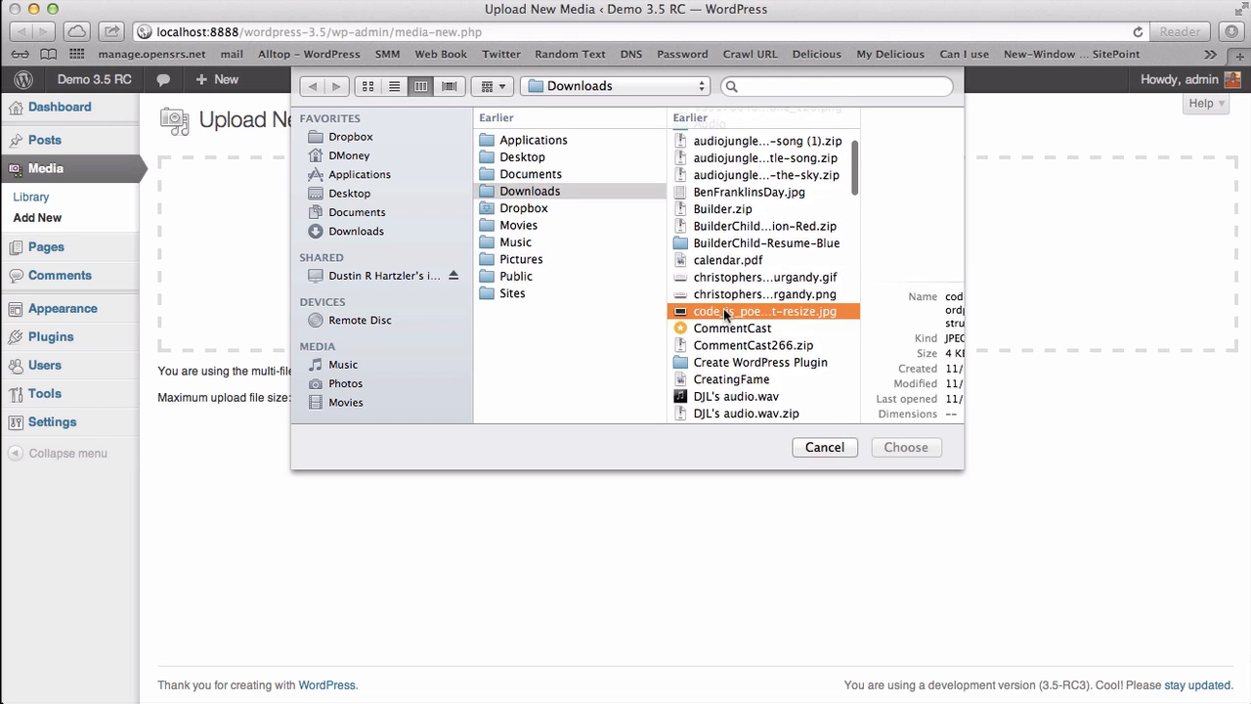
left_click(905, 447)
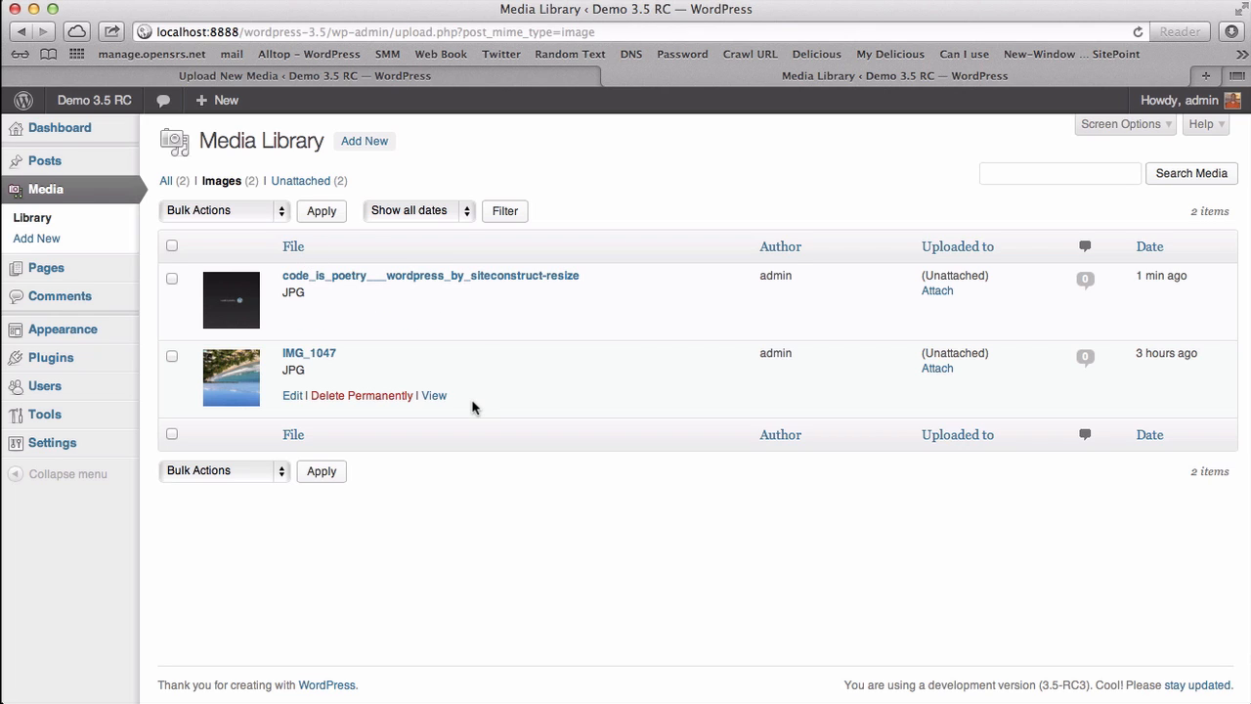
left_click(65, 167)
left_click(202, 295)
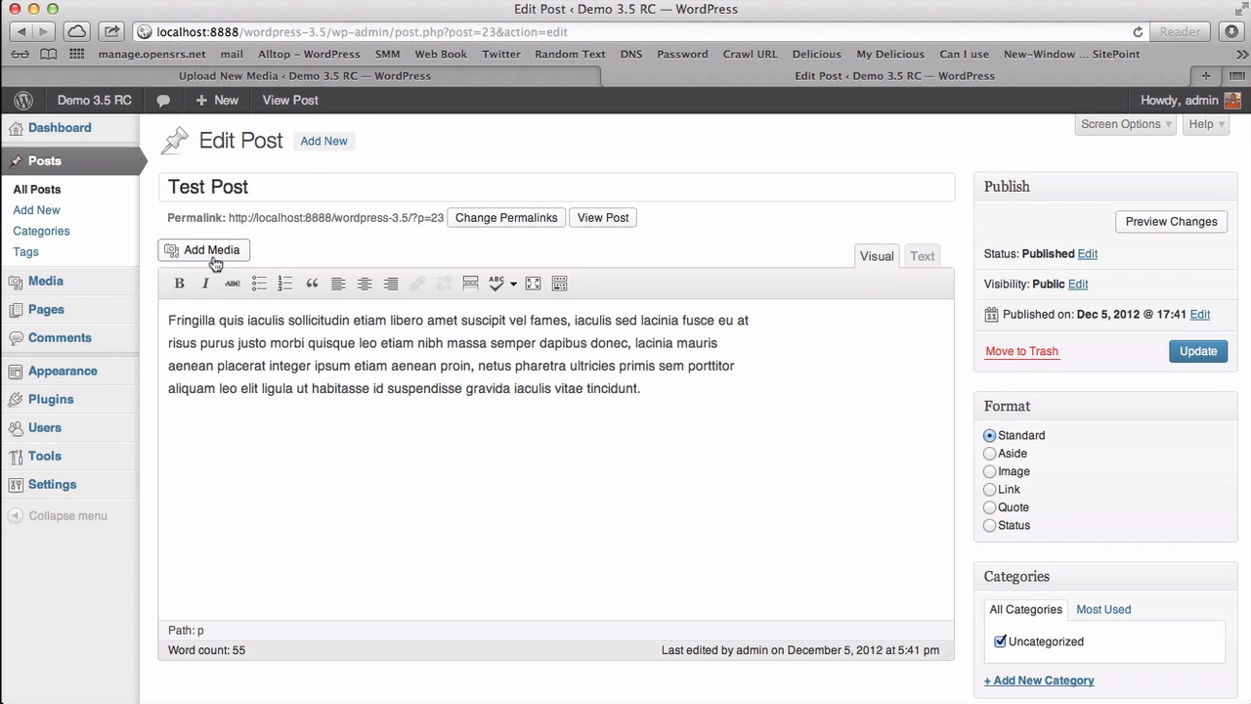
Step: Insert the code_is_poetry library image above the lorem-ipsum text and update the post
left_click(212, 252)
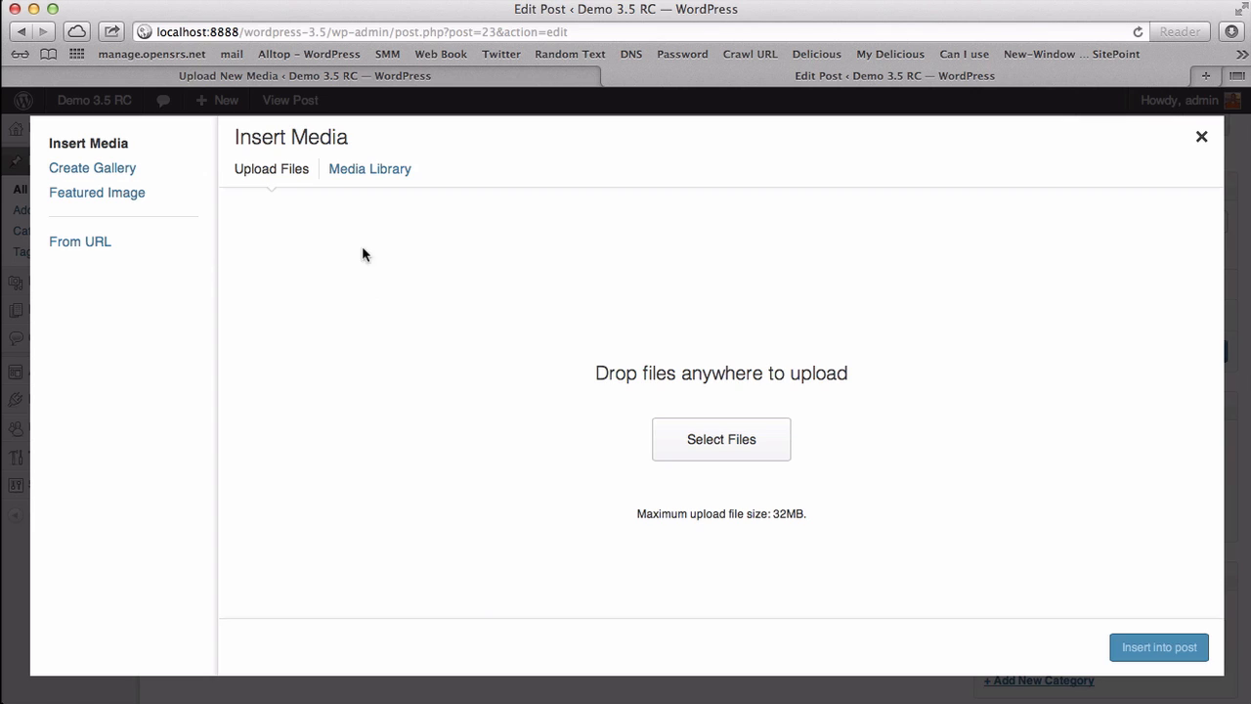
left_click(375, 170)
left_click(311, 289)
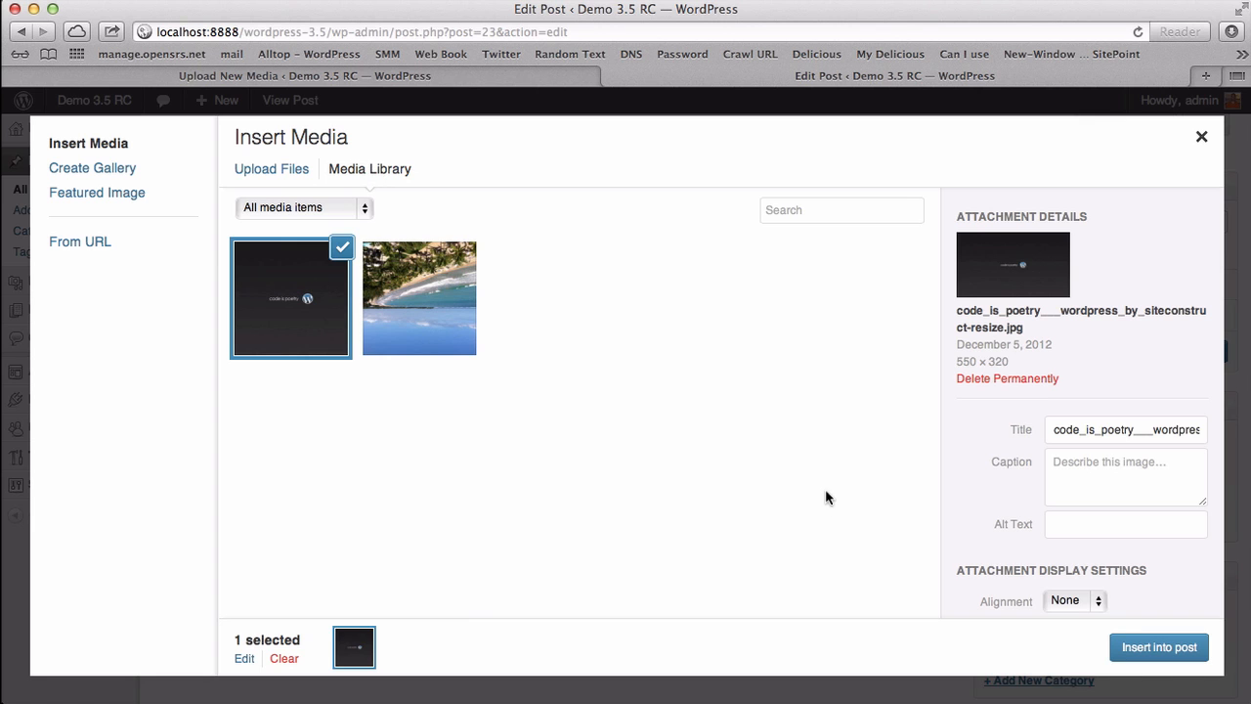
left_click(1154, 650)
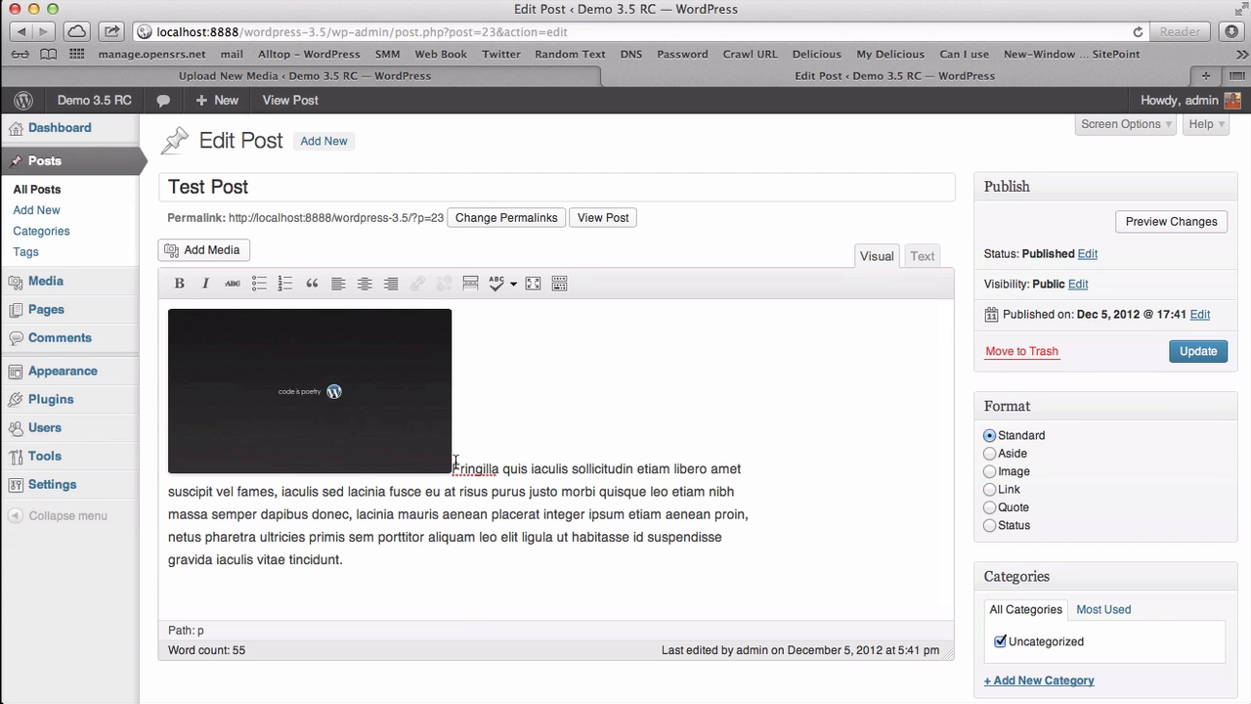
key("Return")
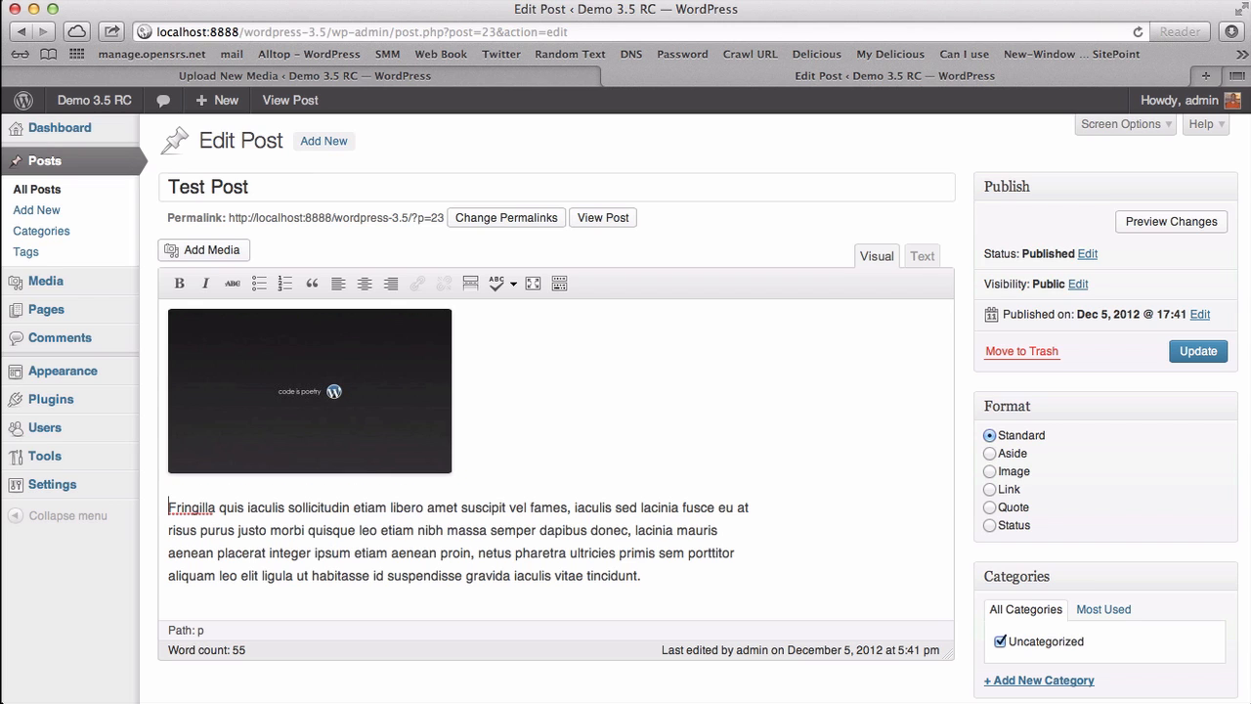
left_click(1192, 345)
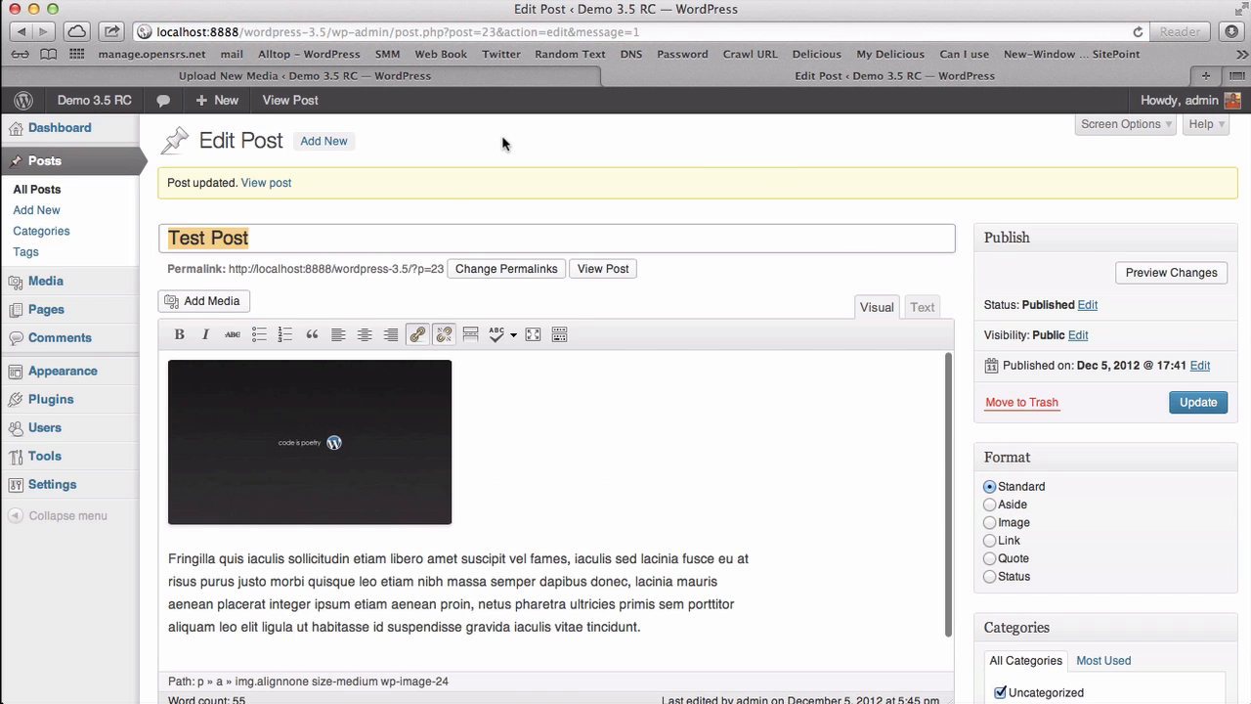
Step: Check the live Test Post's image in a new tab, then return to the editor's image
right_click(598, 269)
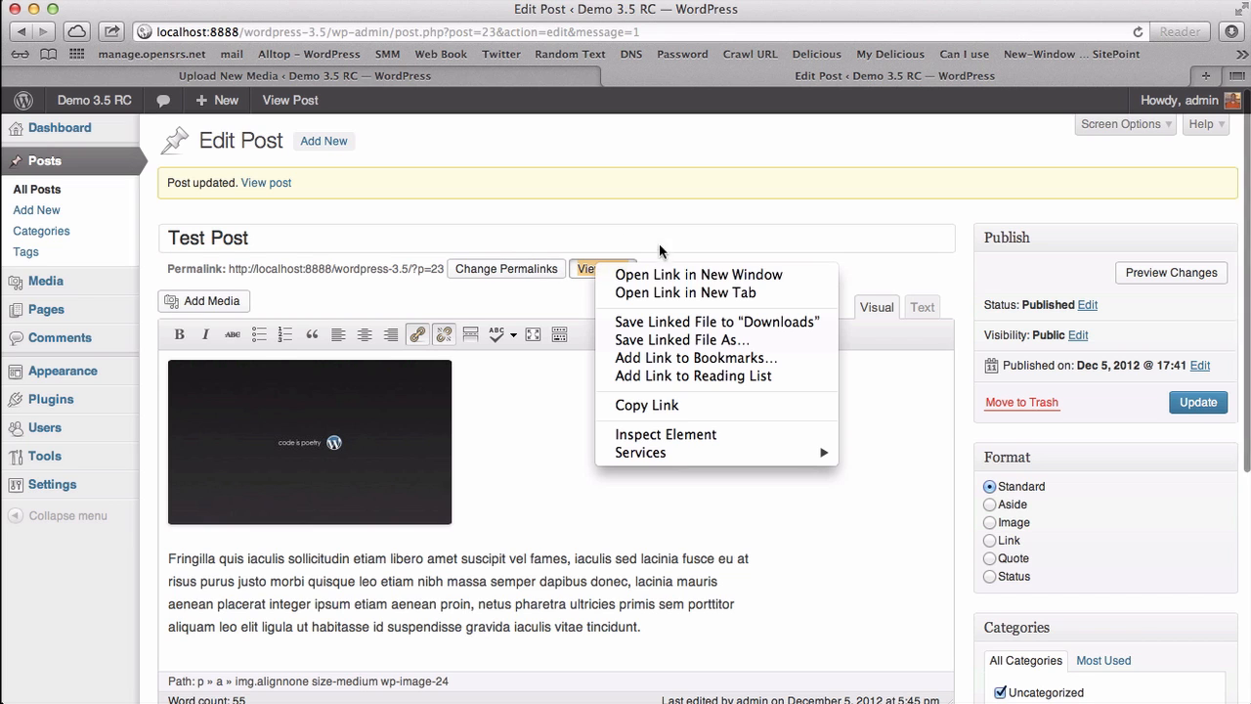
left_click(670, 298)
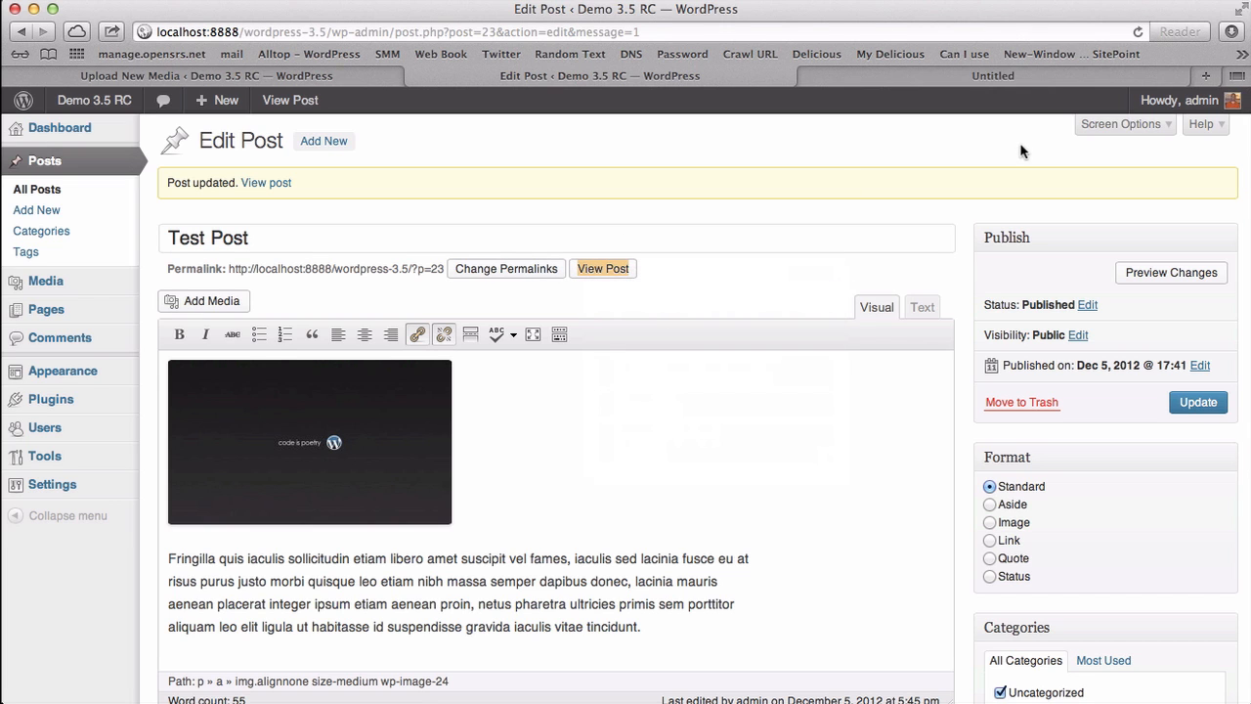
left_click(1001, 77)
scroll(625, 311, "down", 4)
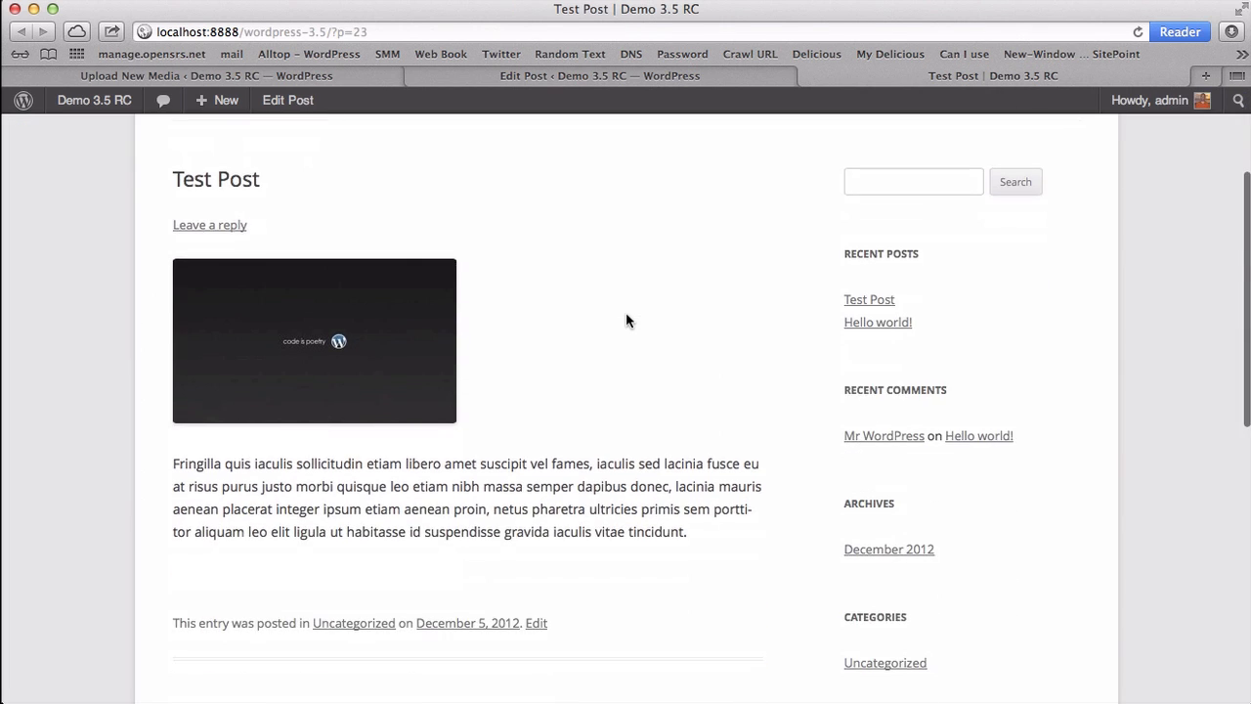
left_click(570, 80)
left_click(330, 419)
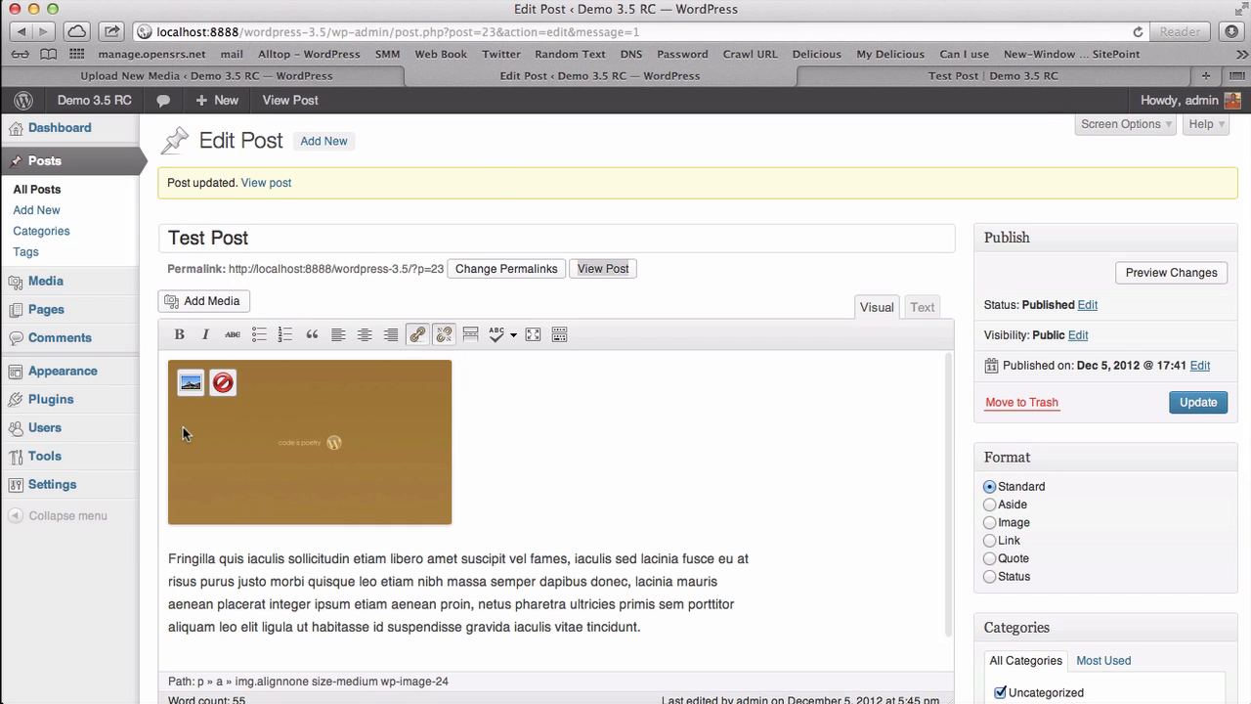
left_click(190, 383)
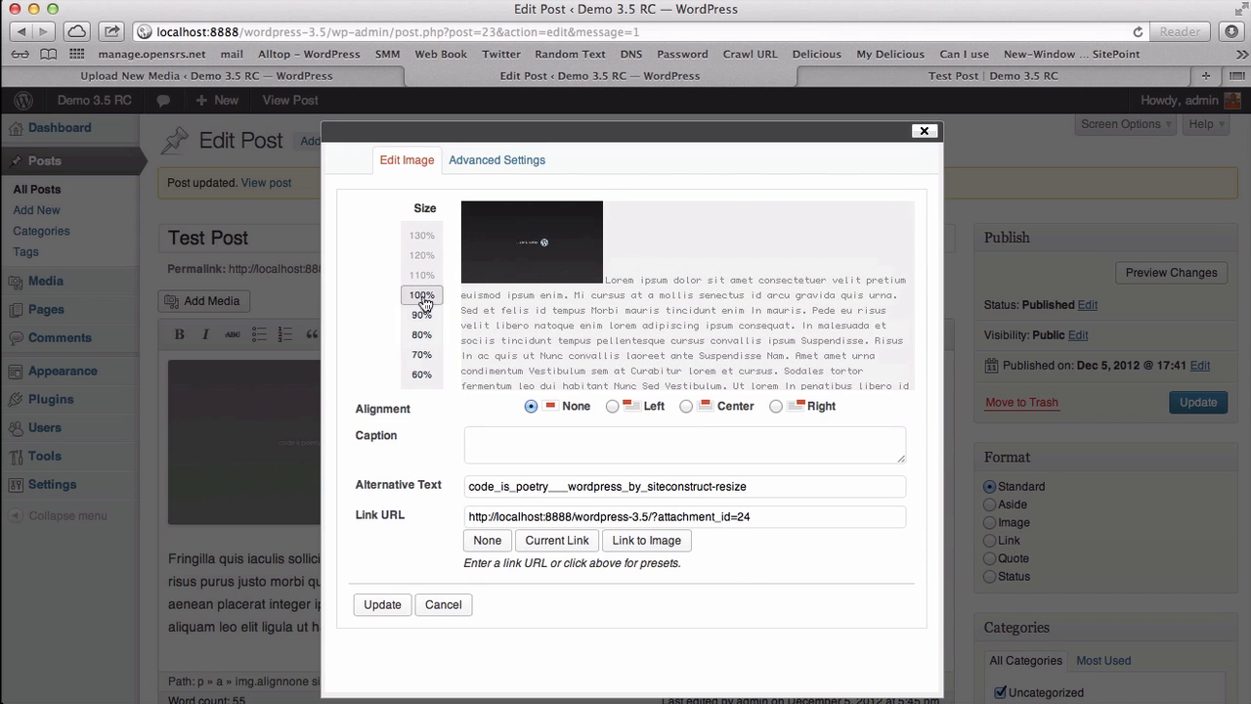
left_click(483, 168)
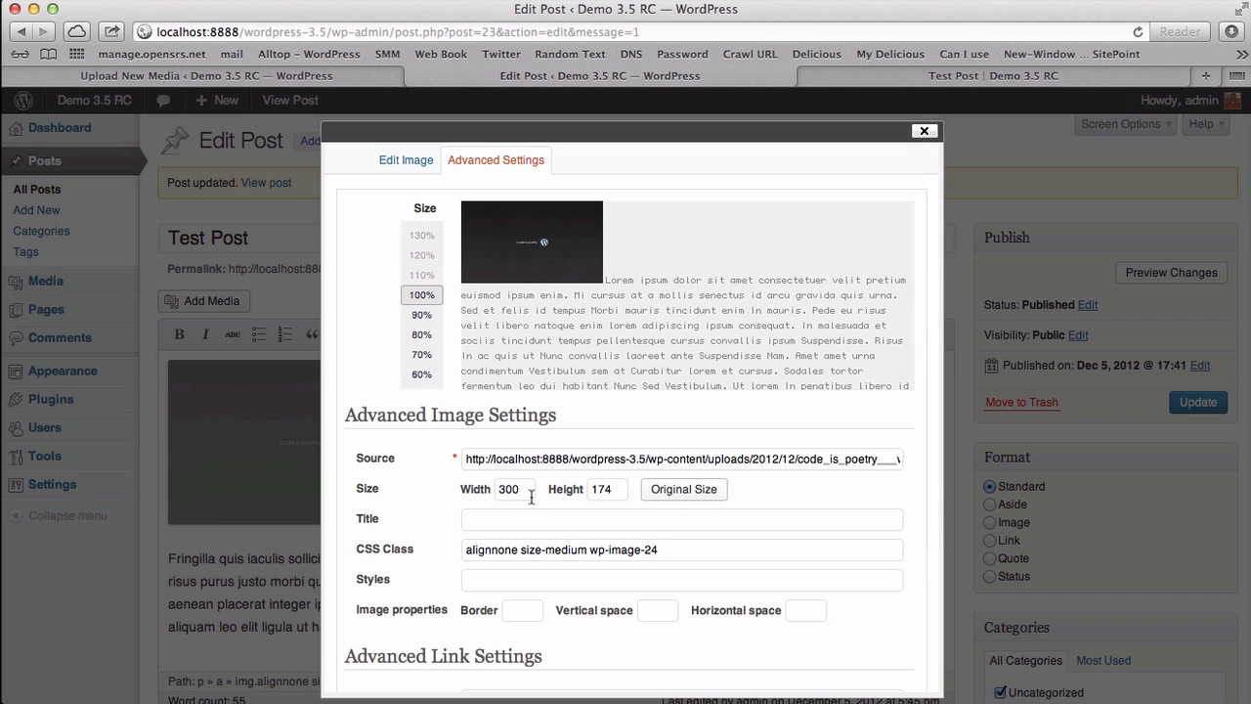
scroll(565, 506, "down", 3)
scroll(565, 506, "down", 6)
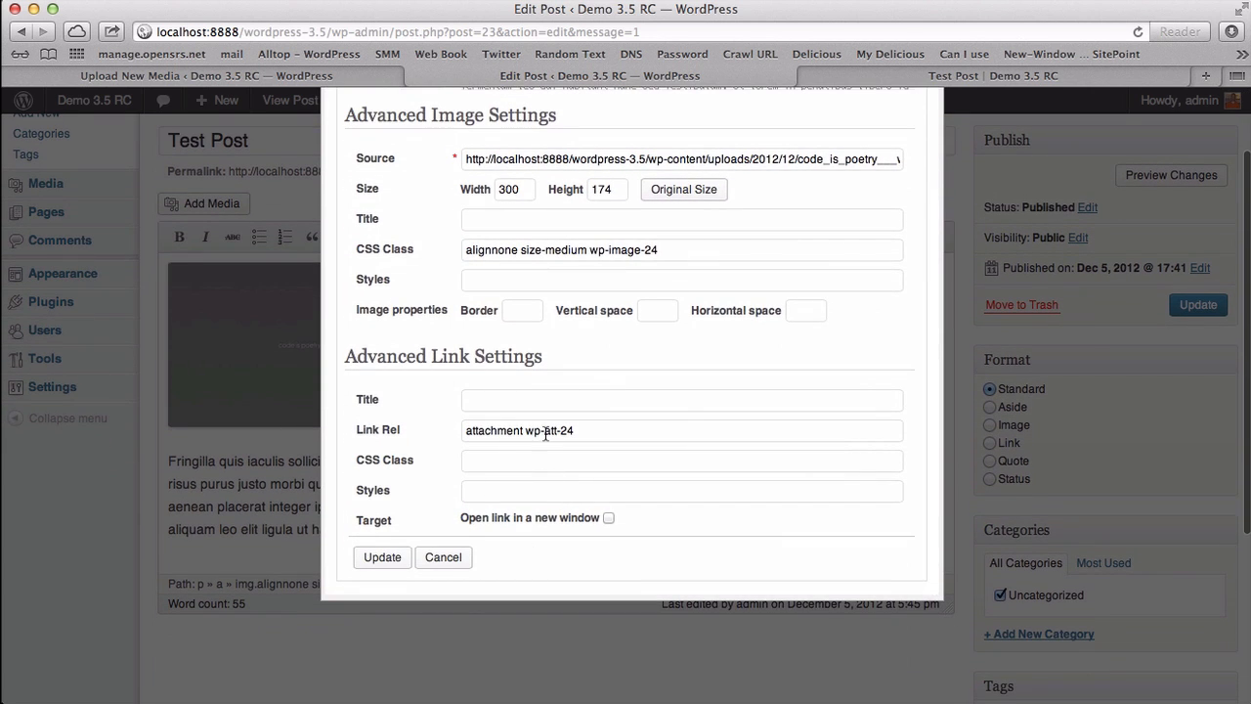
scroll(544, 432, "up", 8)
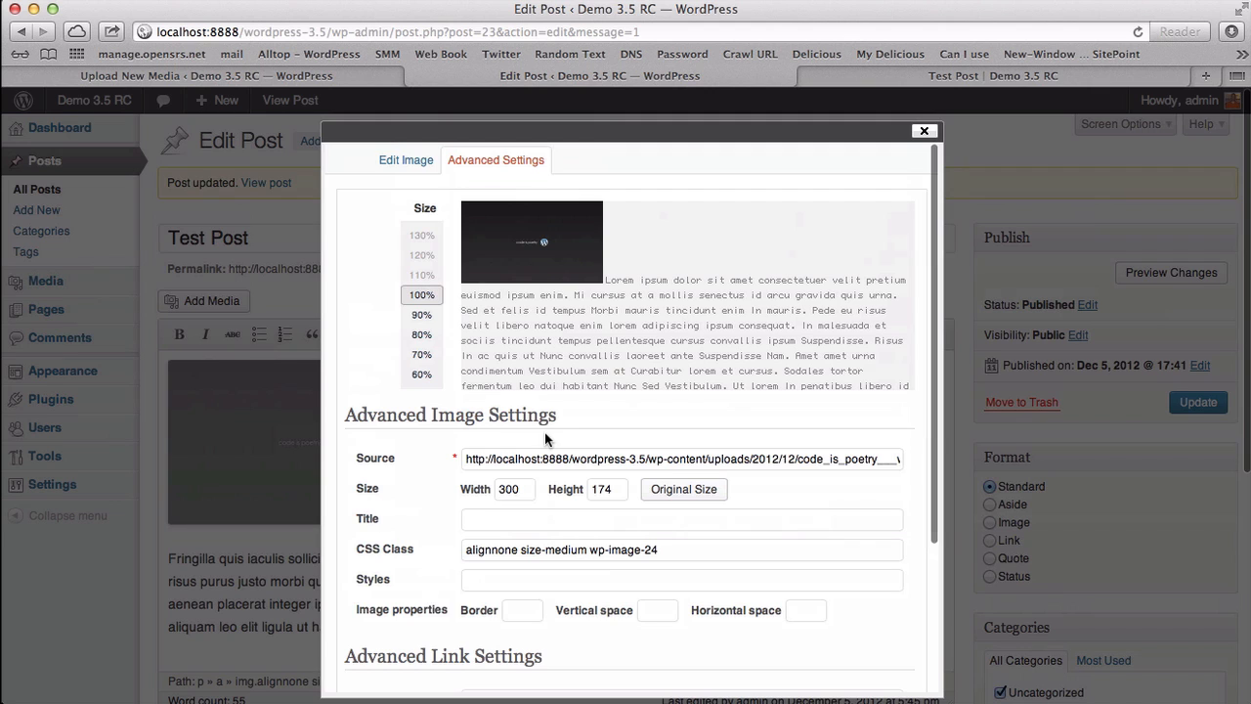
left_click(924, 130)
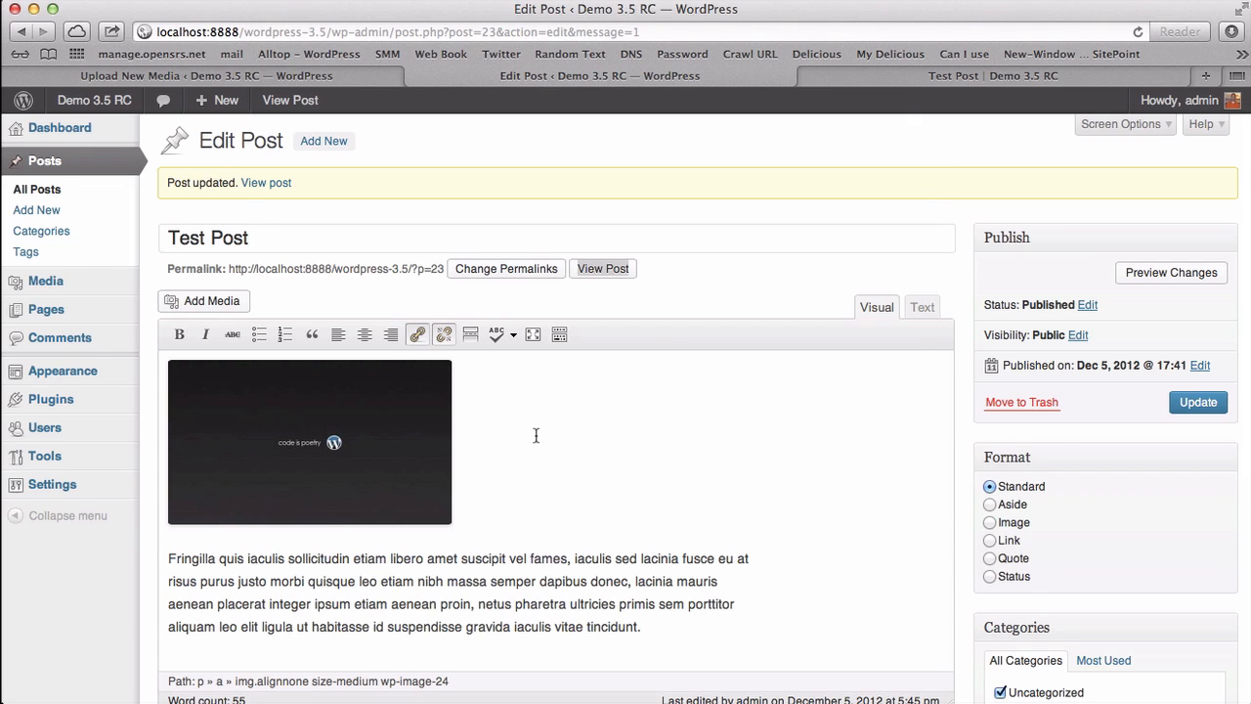
Step: Add a blank line above the body text and pick IMG_1047 in the Featured Image dialog
key("Return")
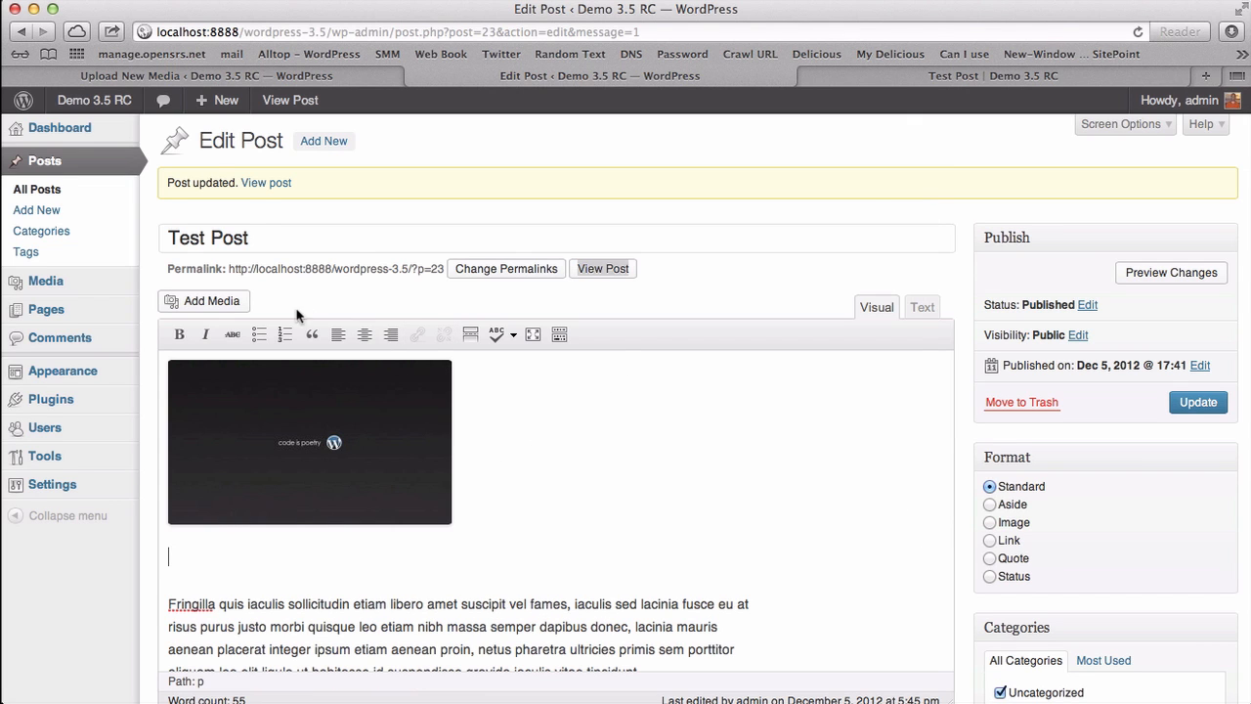
left_click(211, 302)
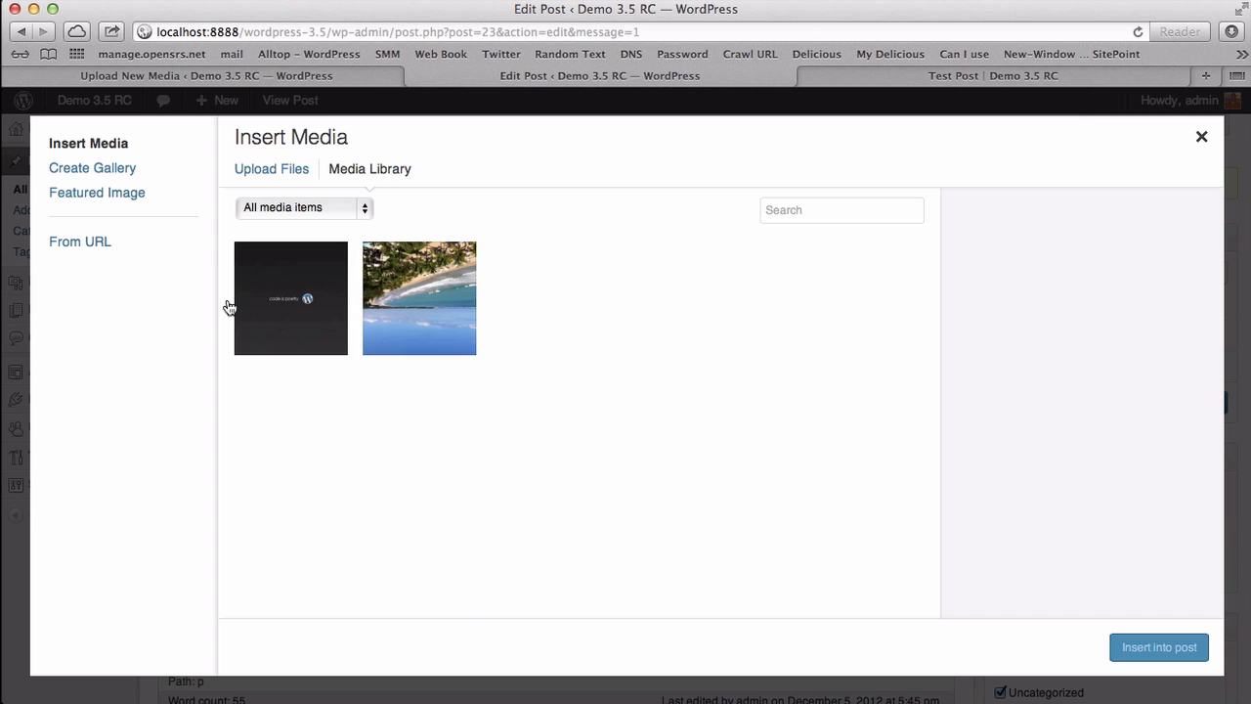
left_click(115, 174)
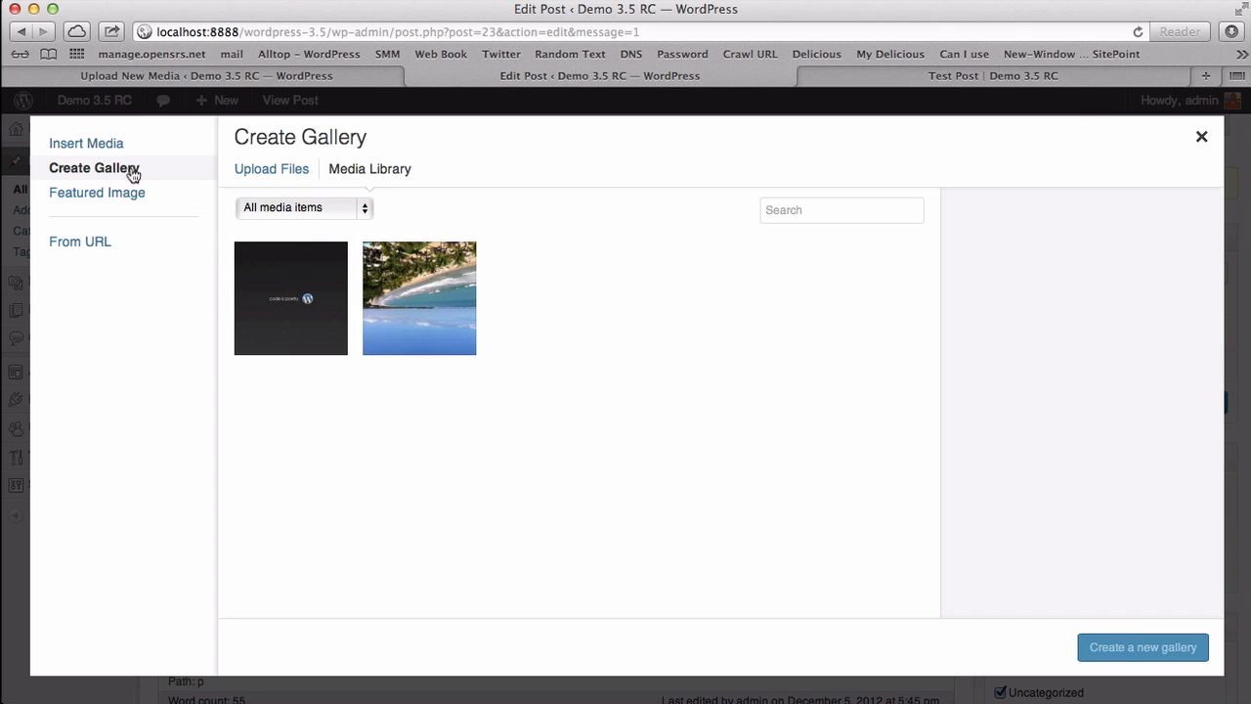
left_click(103, 199)
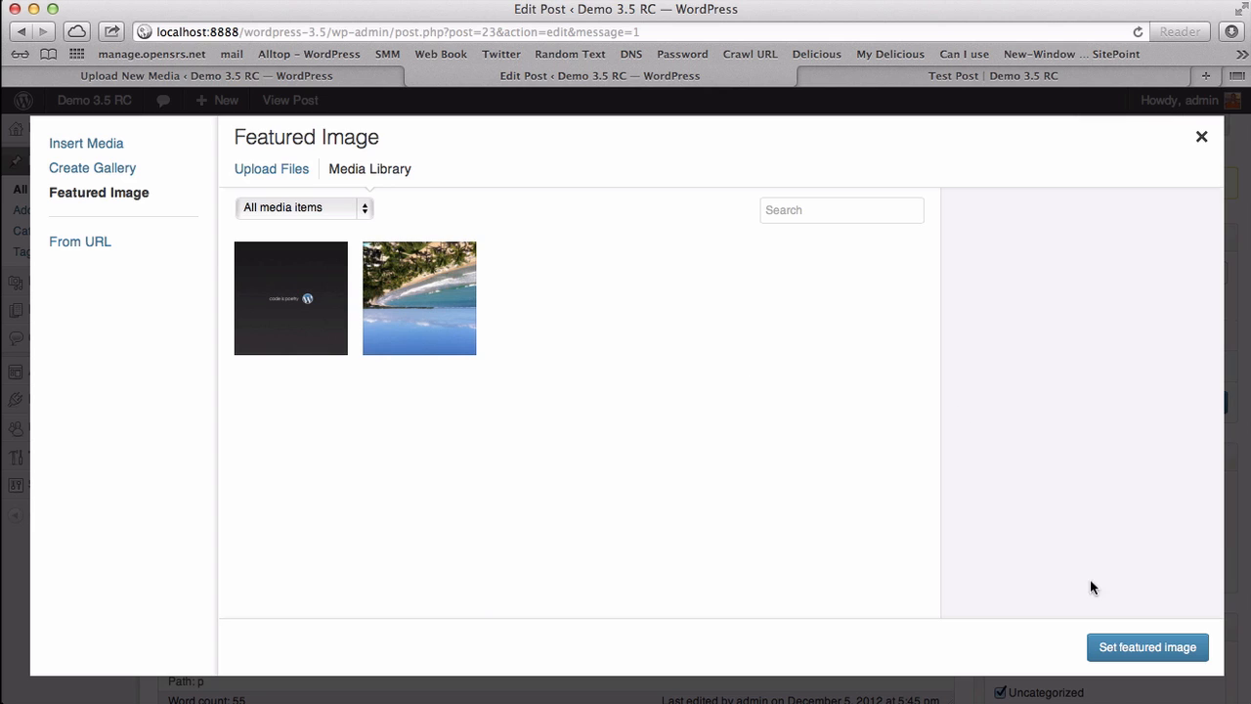
left_click(433, 339)
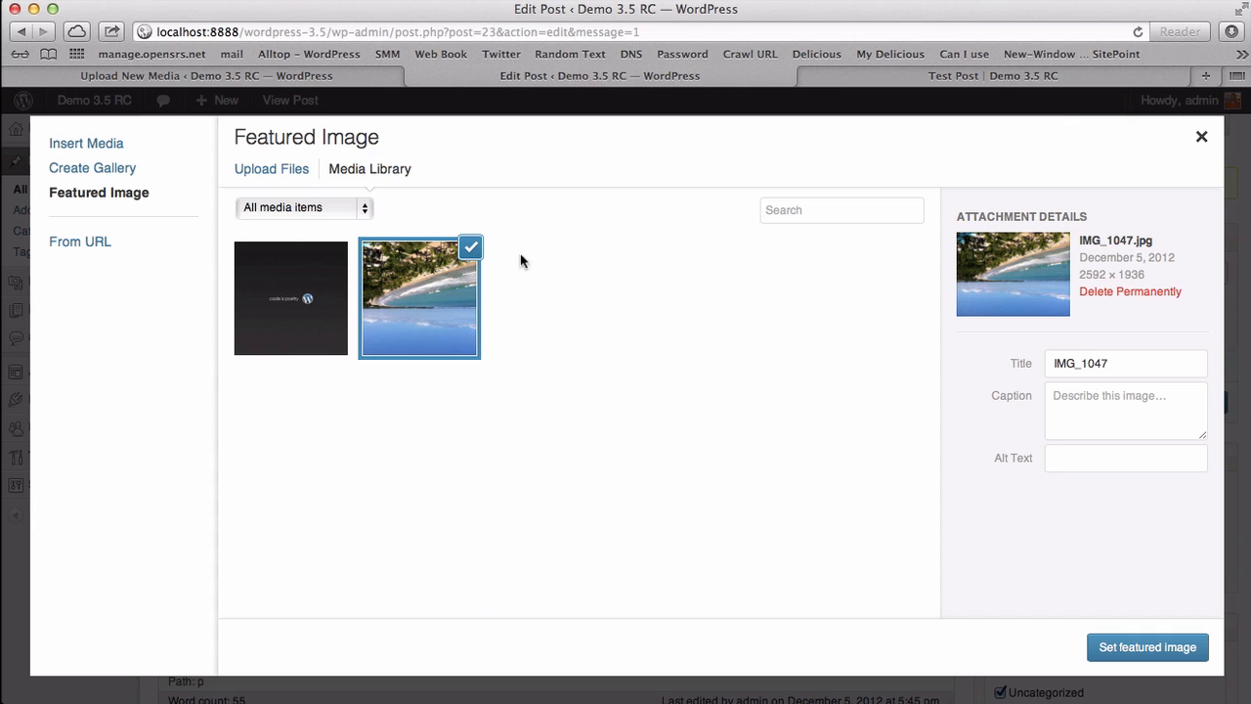
Step: Set IMG_1047 as the featured image, confirm it in the Featured Image box, and update
left_click(1148, 647)
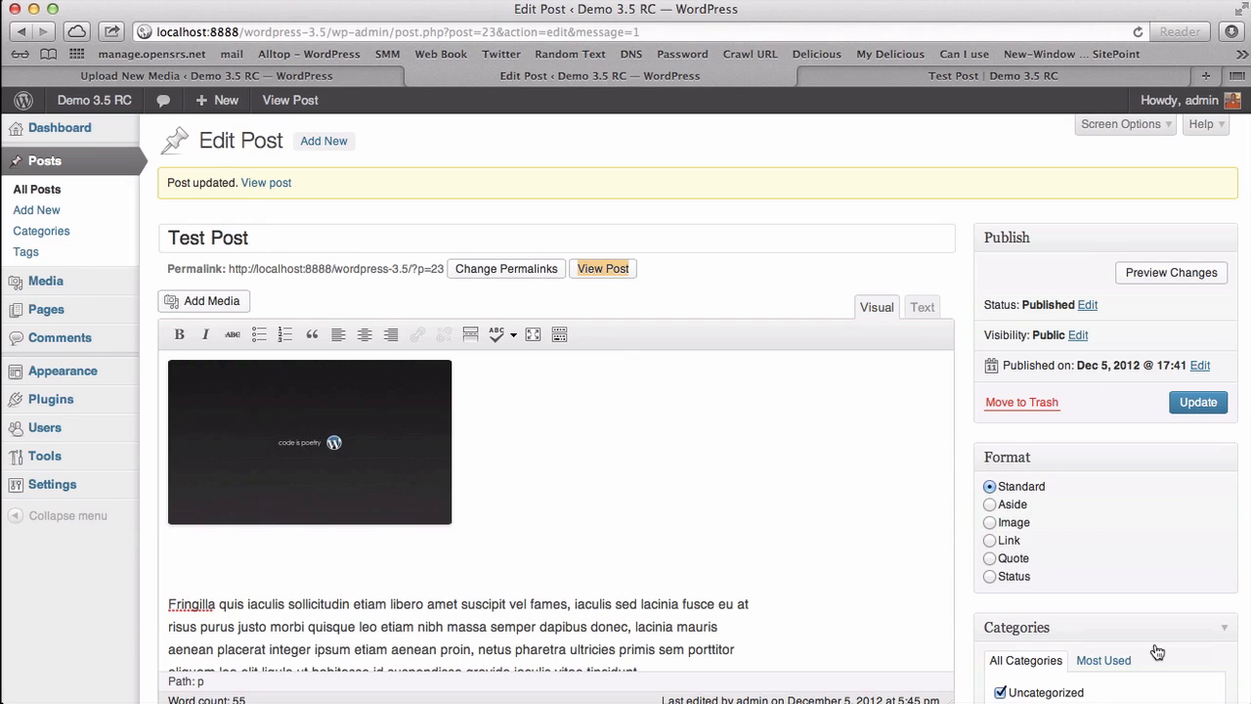
scroll(763, 532, "down", 5)
scroll(760, 527, "down", 5)
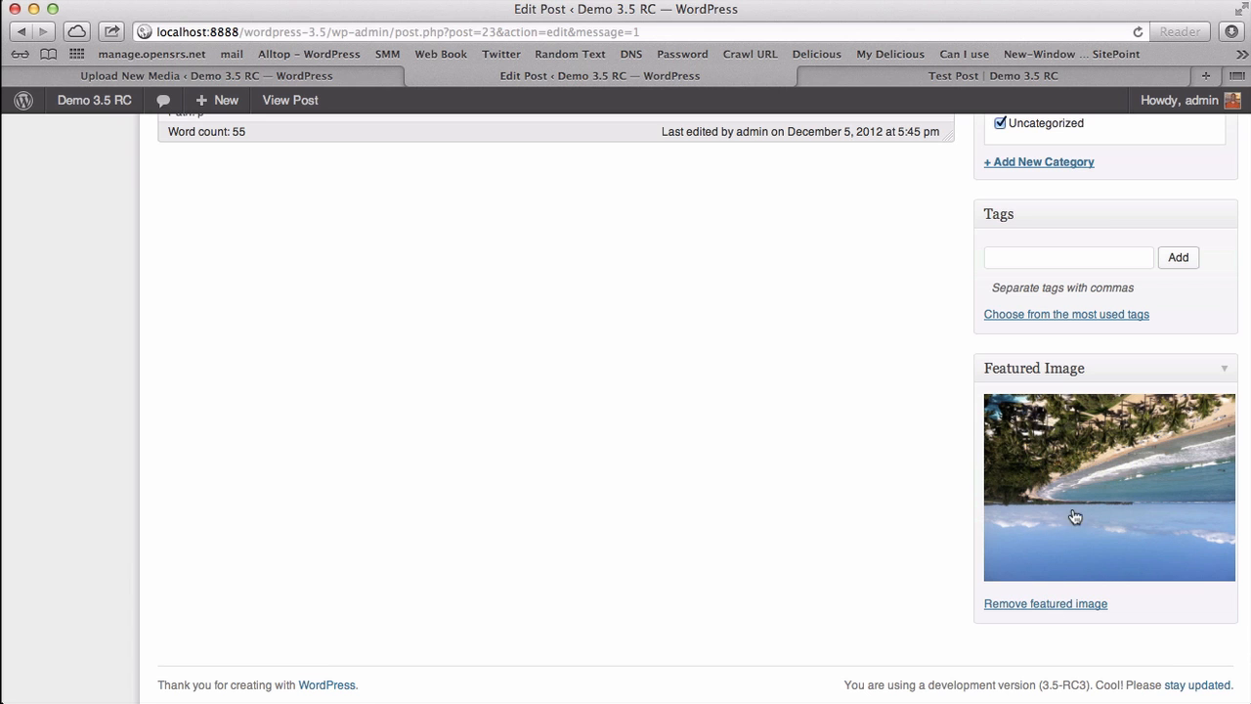
scroll(886, 377, "up", 5)
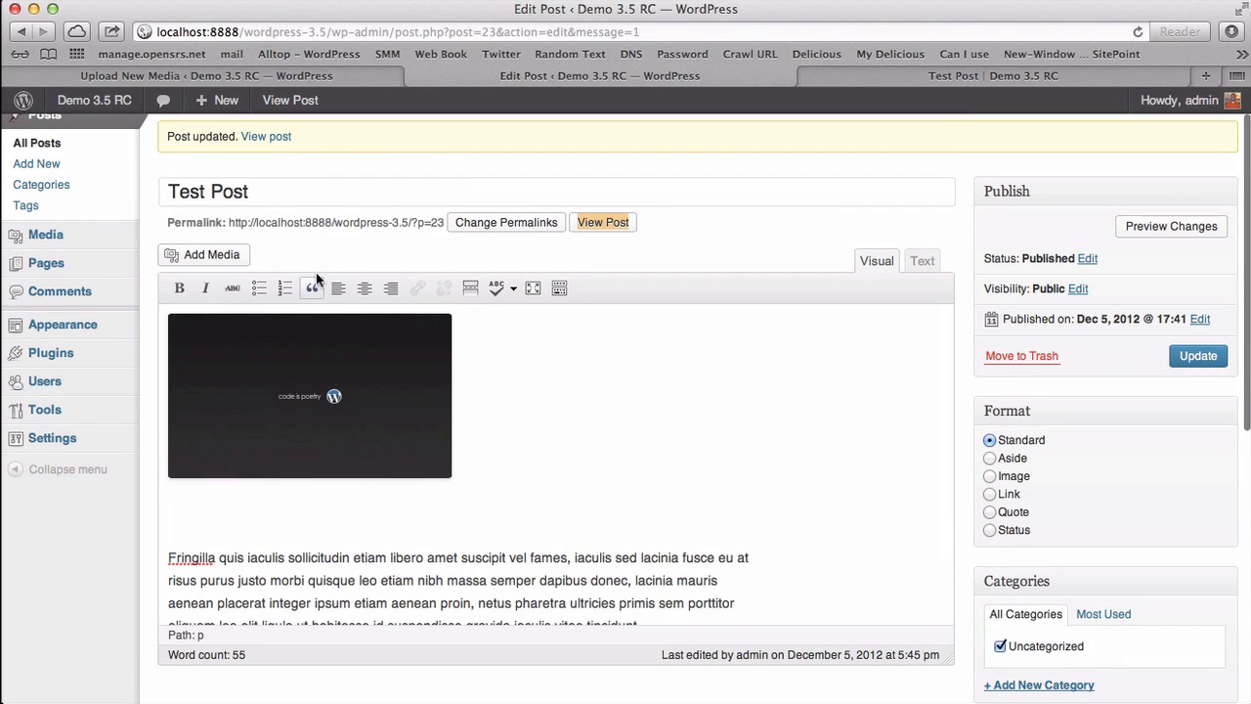
scroll(435, 260, "up", 1)
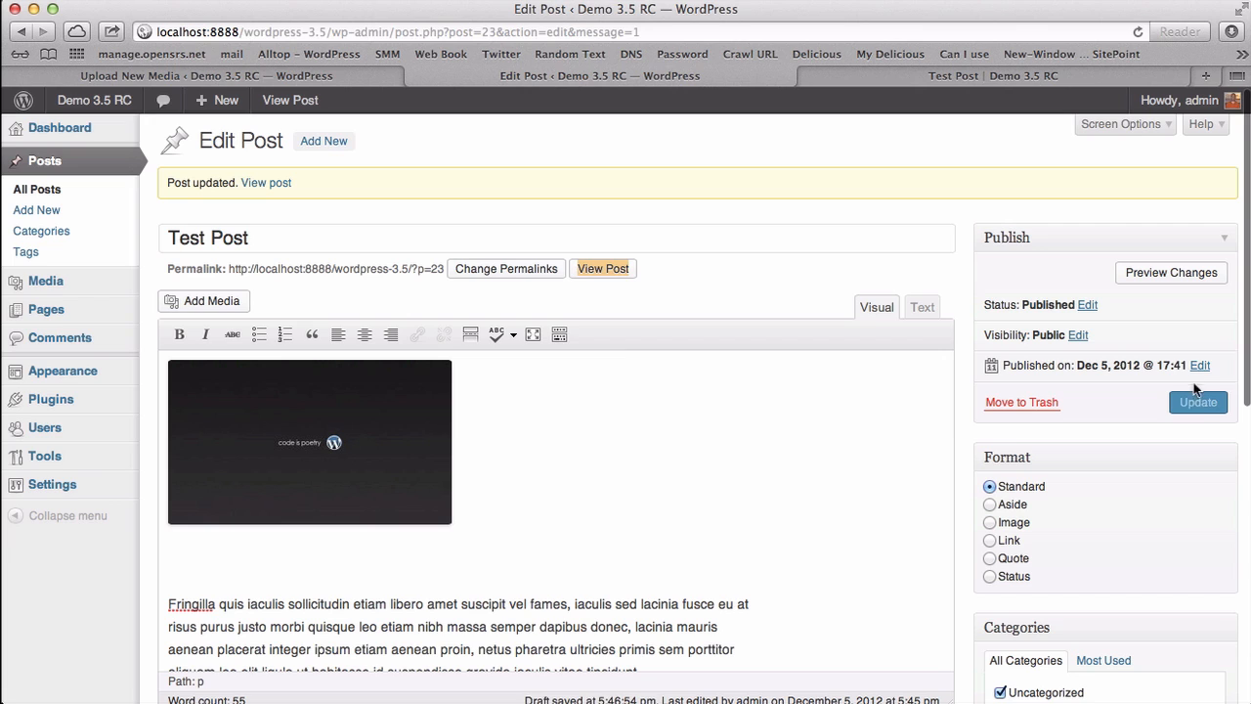
left_click(1199, 411)
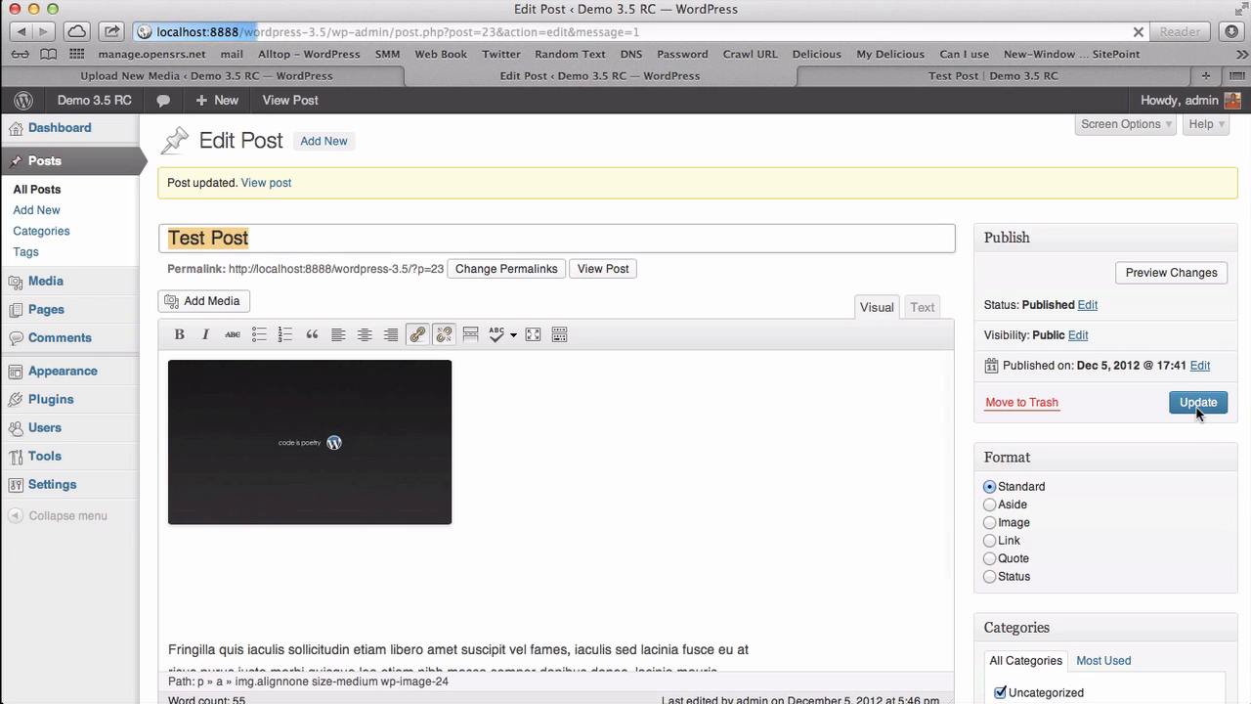